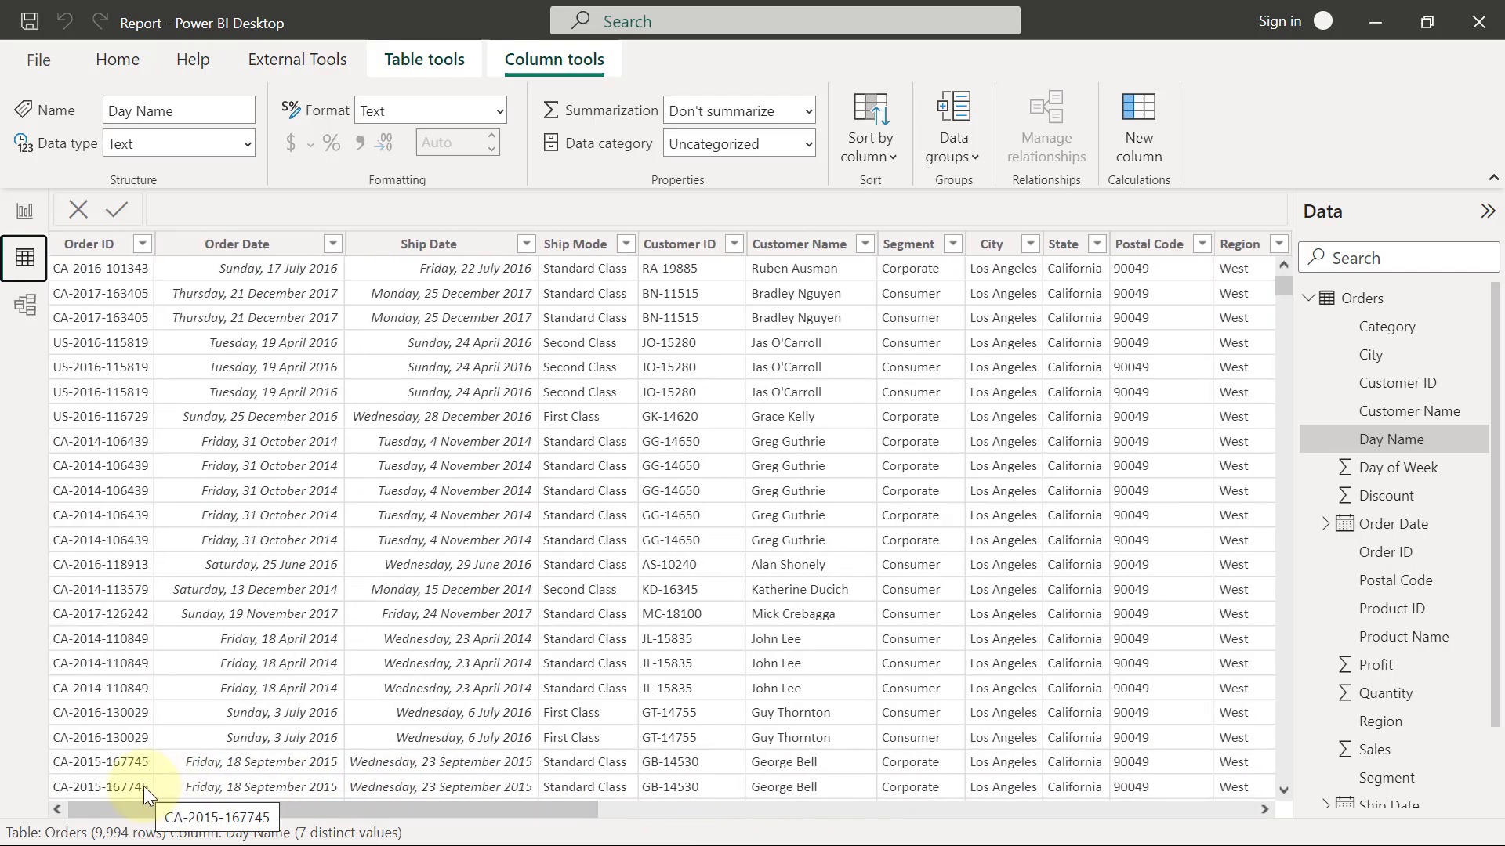
Select the Order ID column and drag items along the bottom of the window.
{"action": "left_click", "coordinate": [92, 246]}
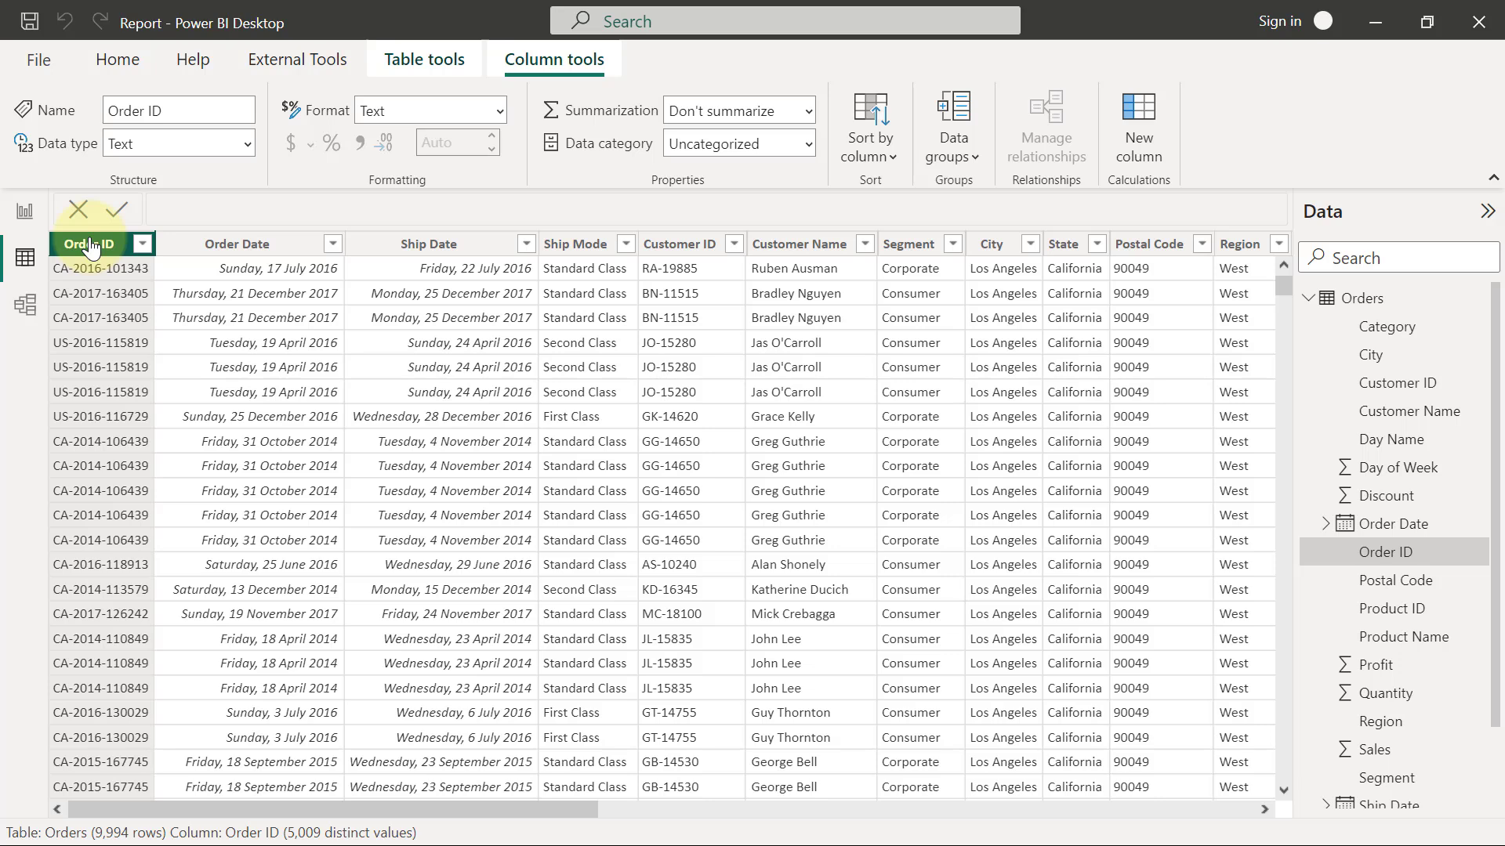
{"action": "left_click", "coordinate": [115, 342]}
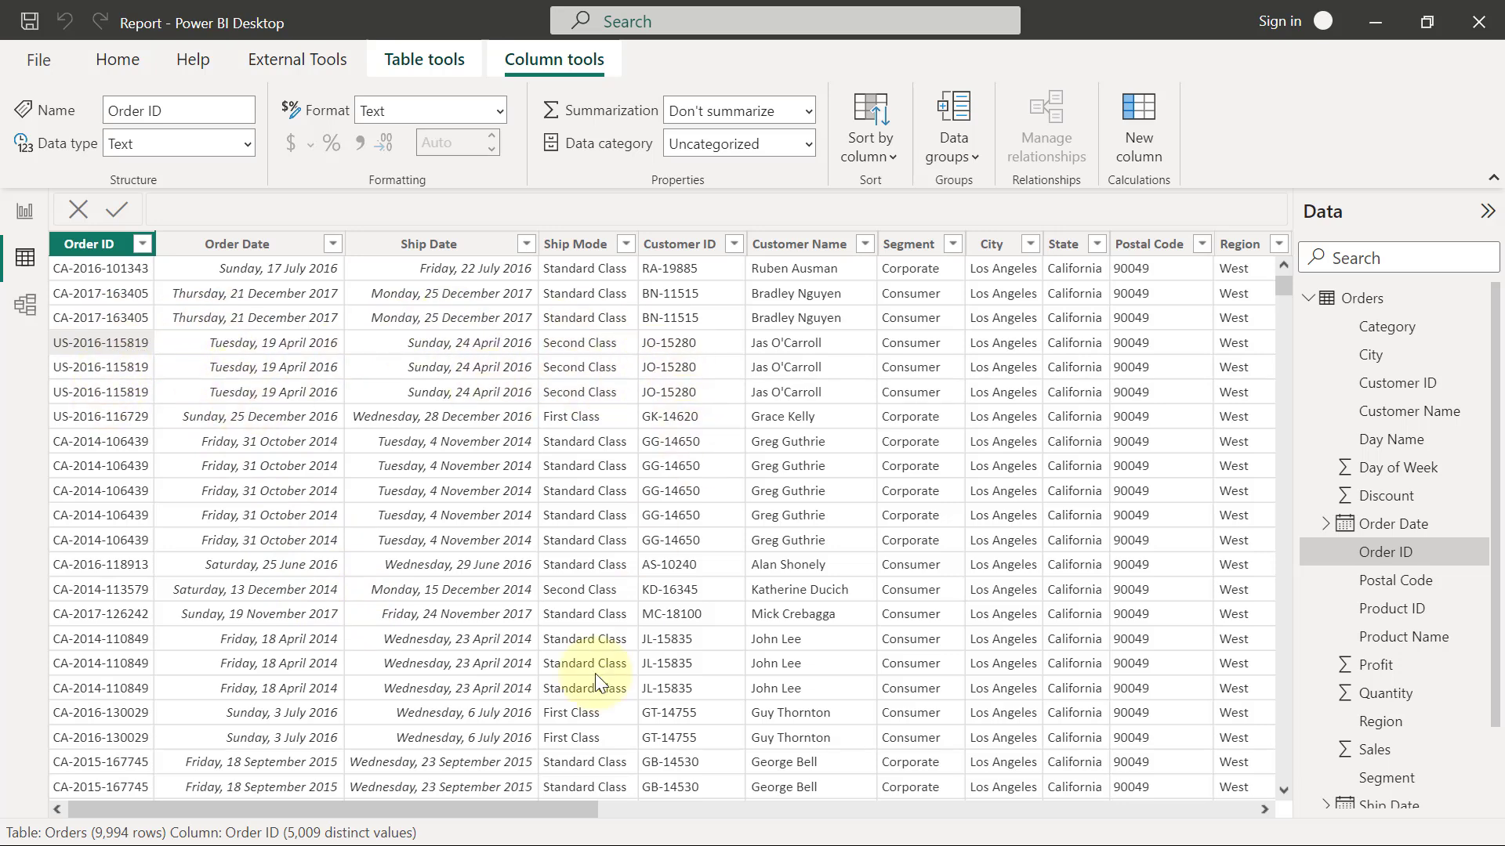
{"action": "left_click_drag", "start_coordinate": [549, 812], "coordinate": [736, 806]}
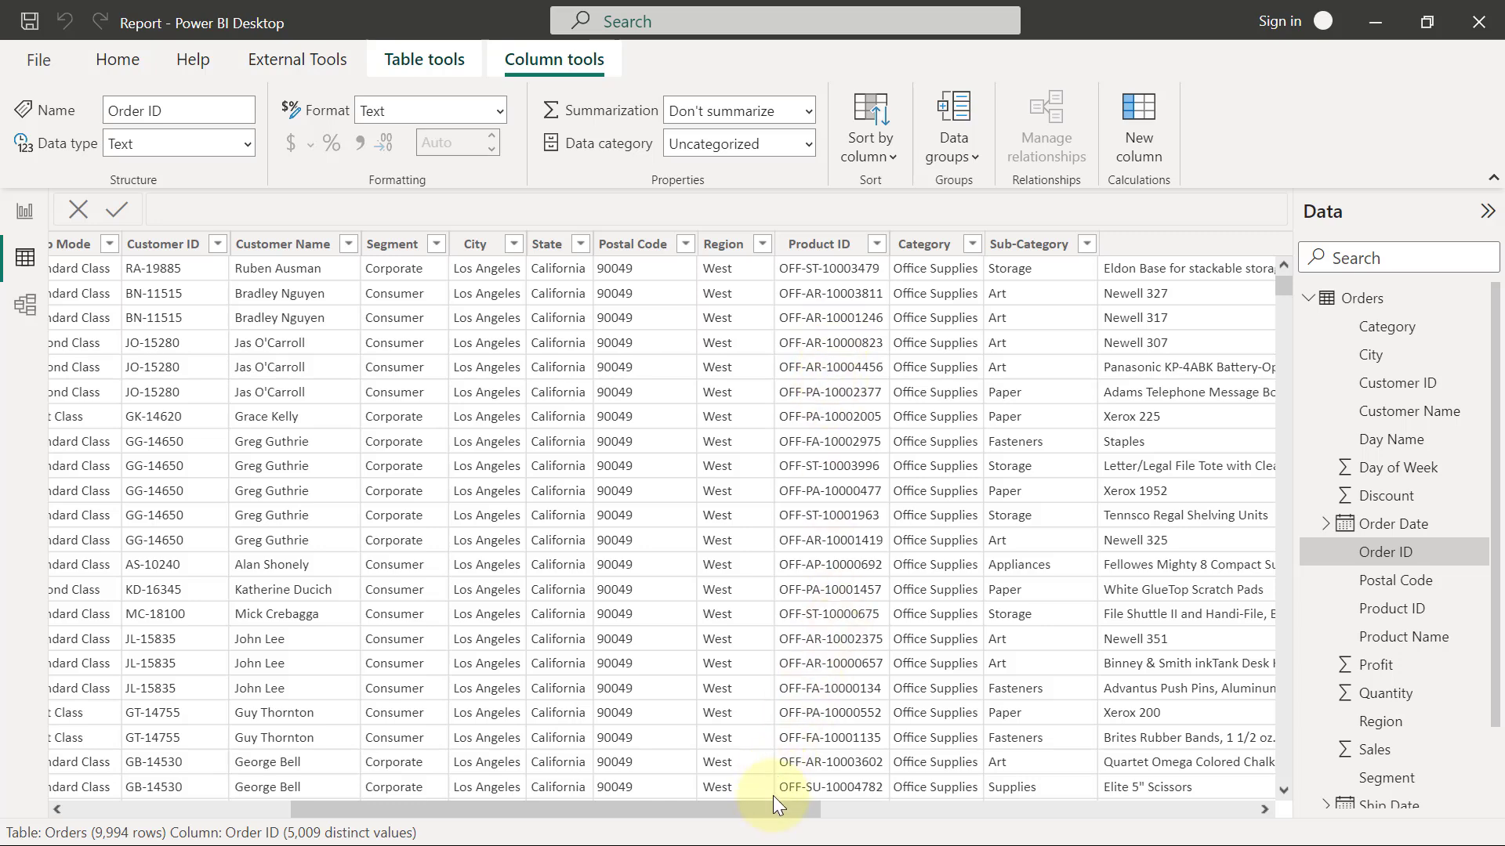
{"action": "left_click_drag", "start_coordinate": [774, 806], "coordinate": [417, 732]}
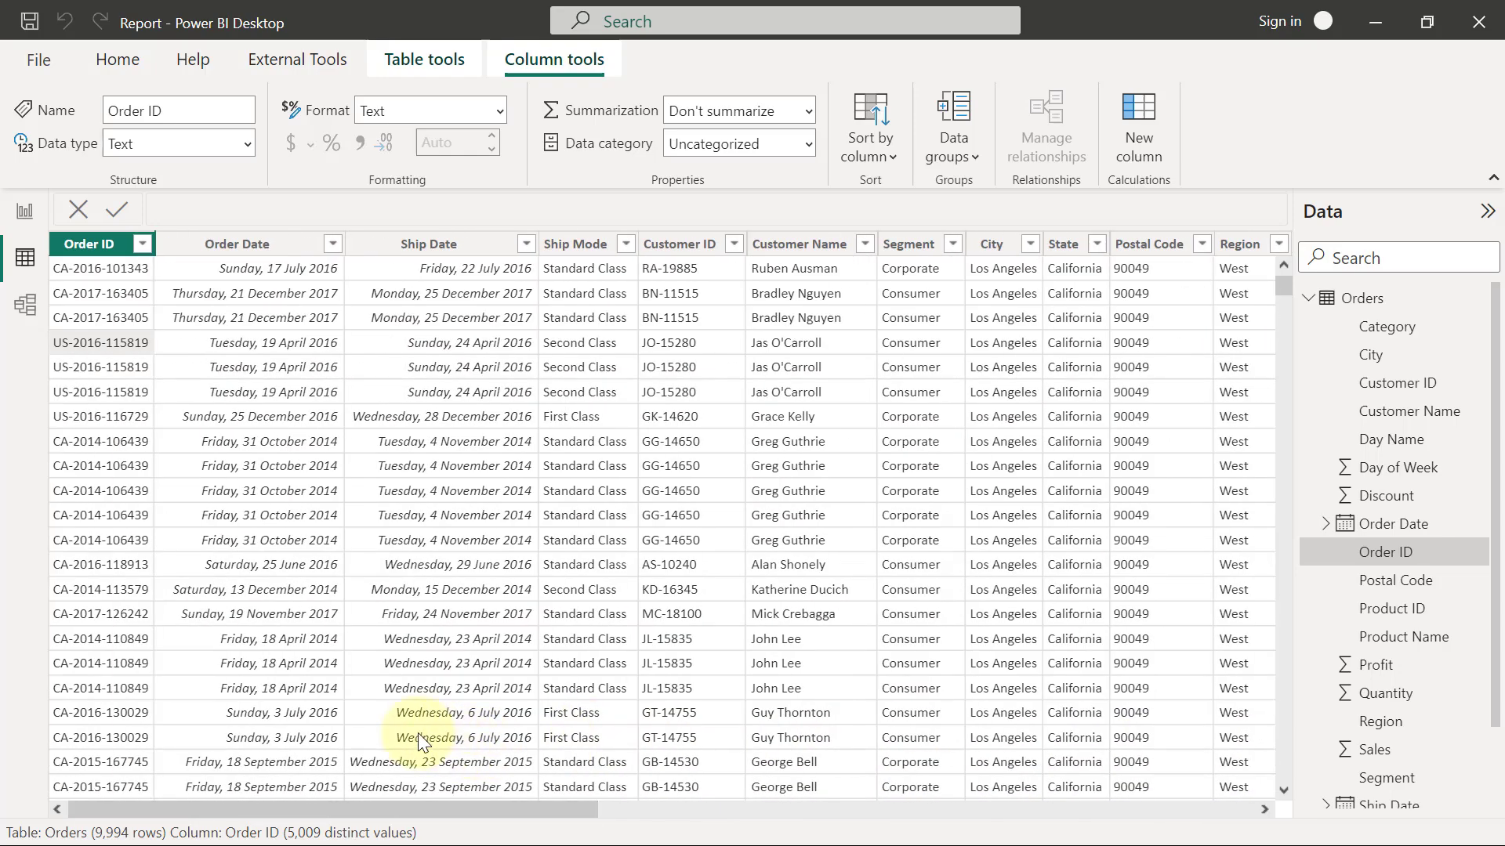
Copy the Average Sales by Day of Week chart, placing a taller duplicate below the original.
{"action": "left_click", "coordinate": [28, 212]}
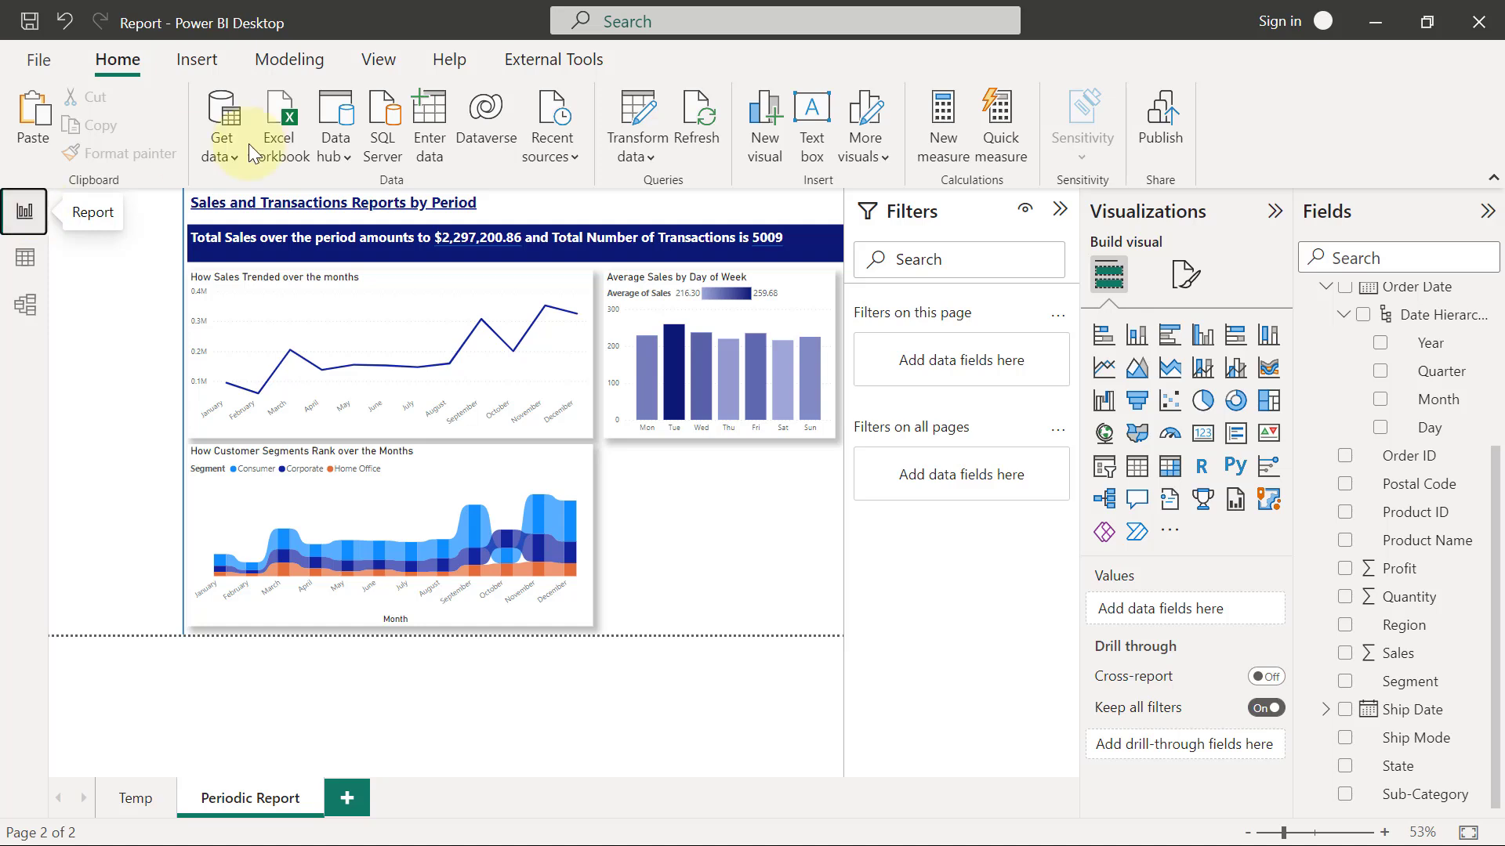
{"action": "mouse_move", "coordinate": [800, 318]}
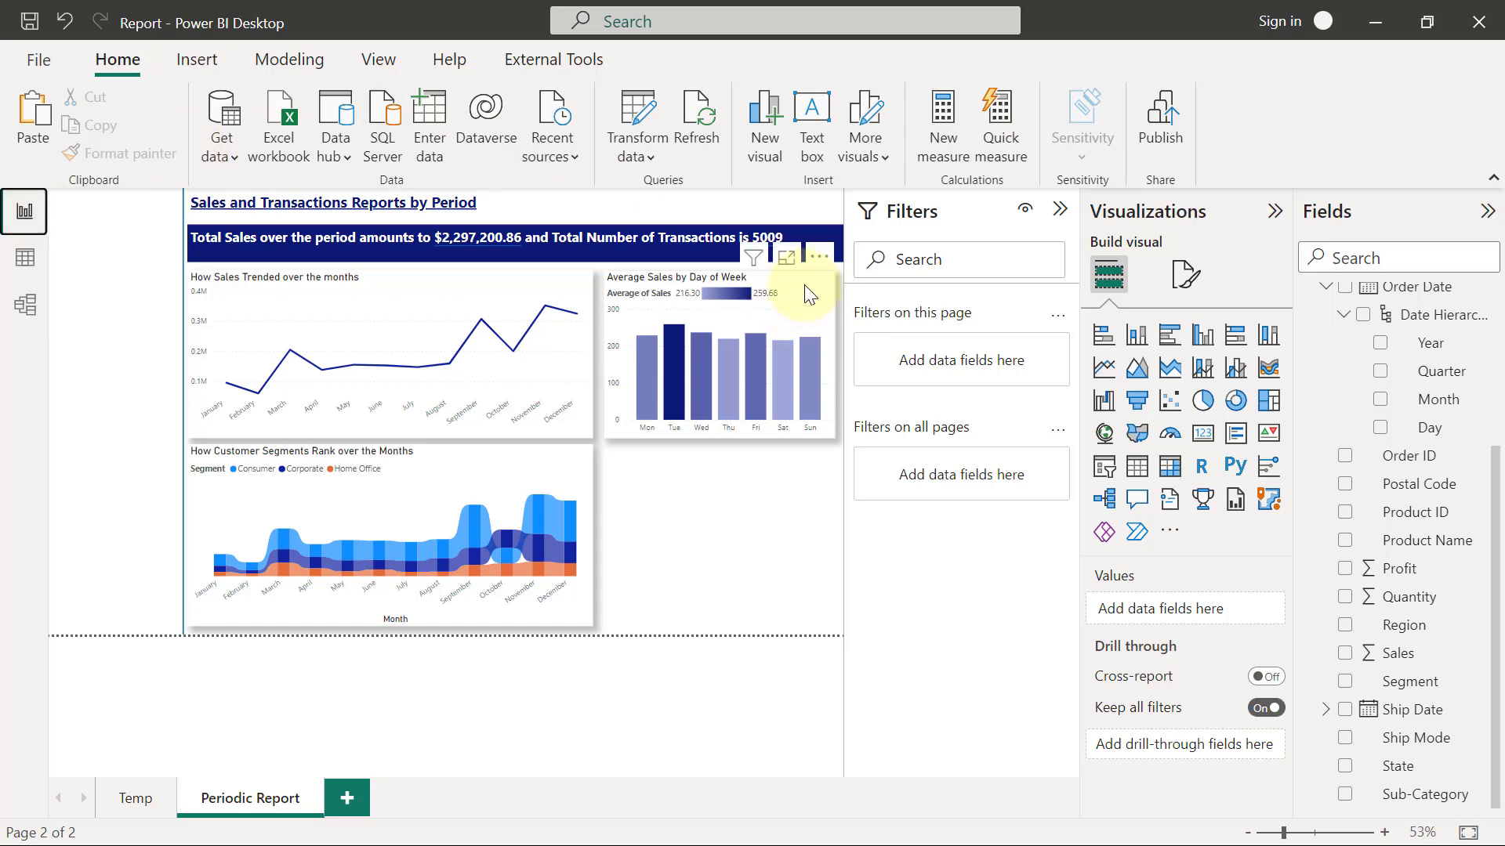
{"action": "left_click", "coordinate": [804, 284]}
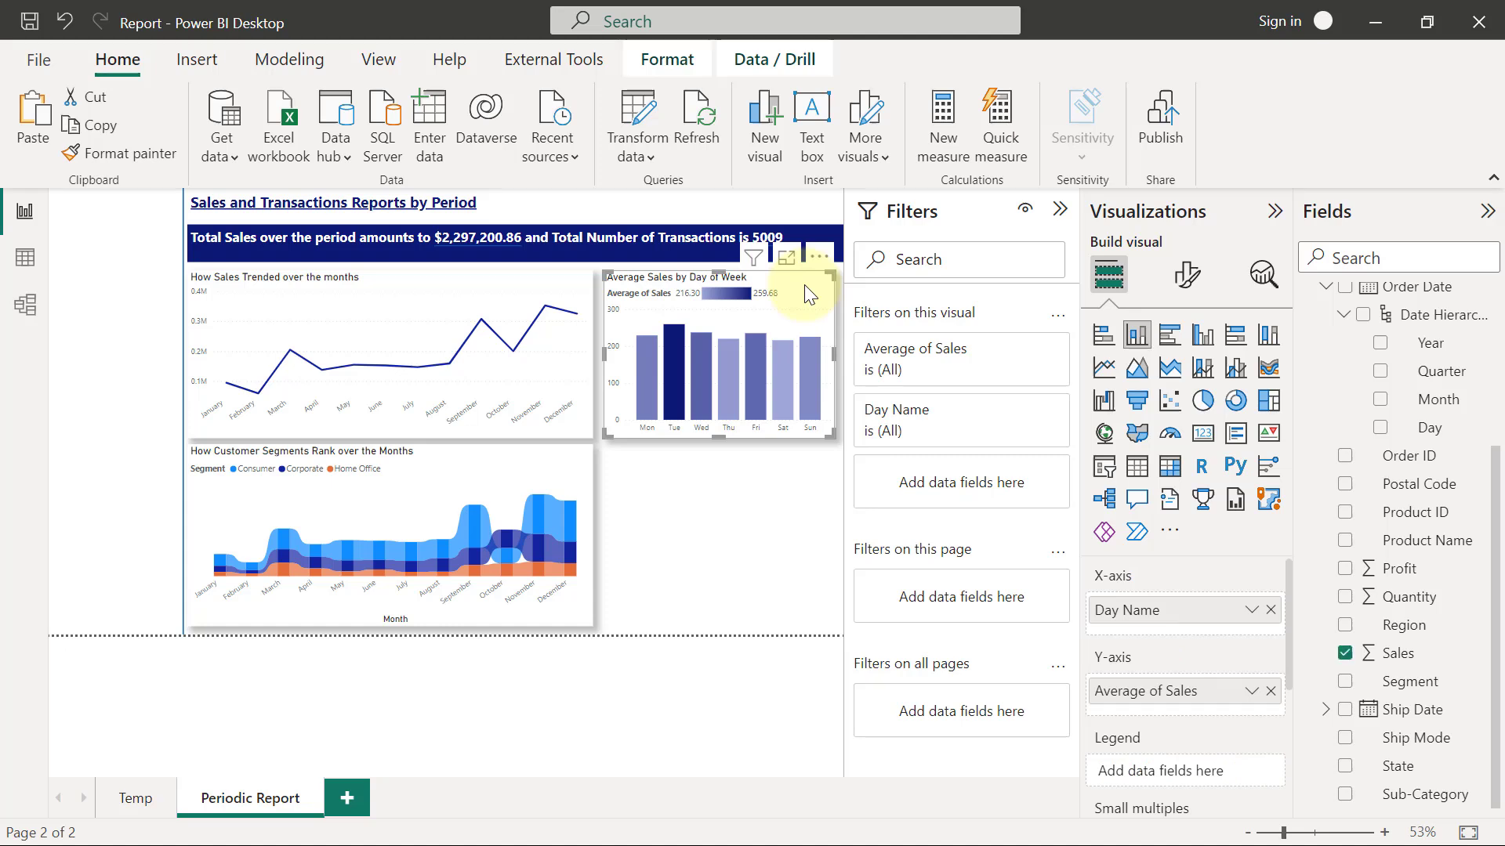
{"action": "key", "text": "Right"}
{"action": "key", "text": "Down"}
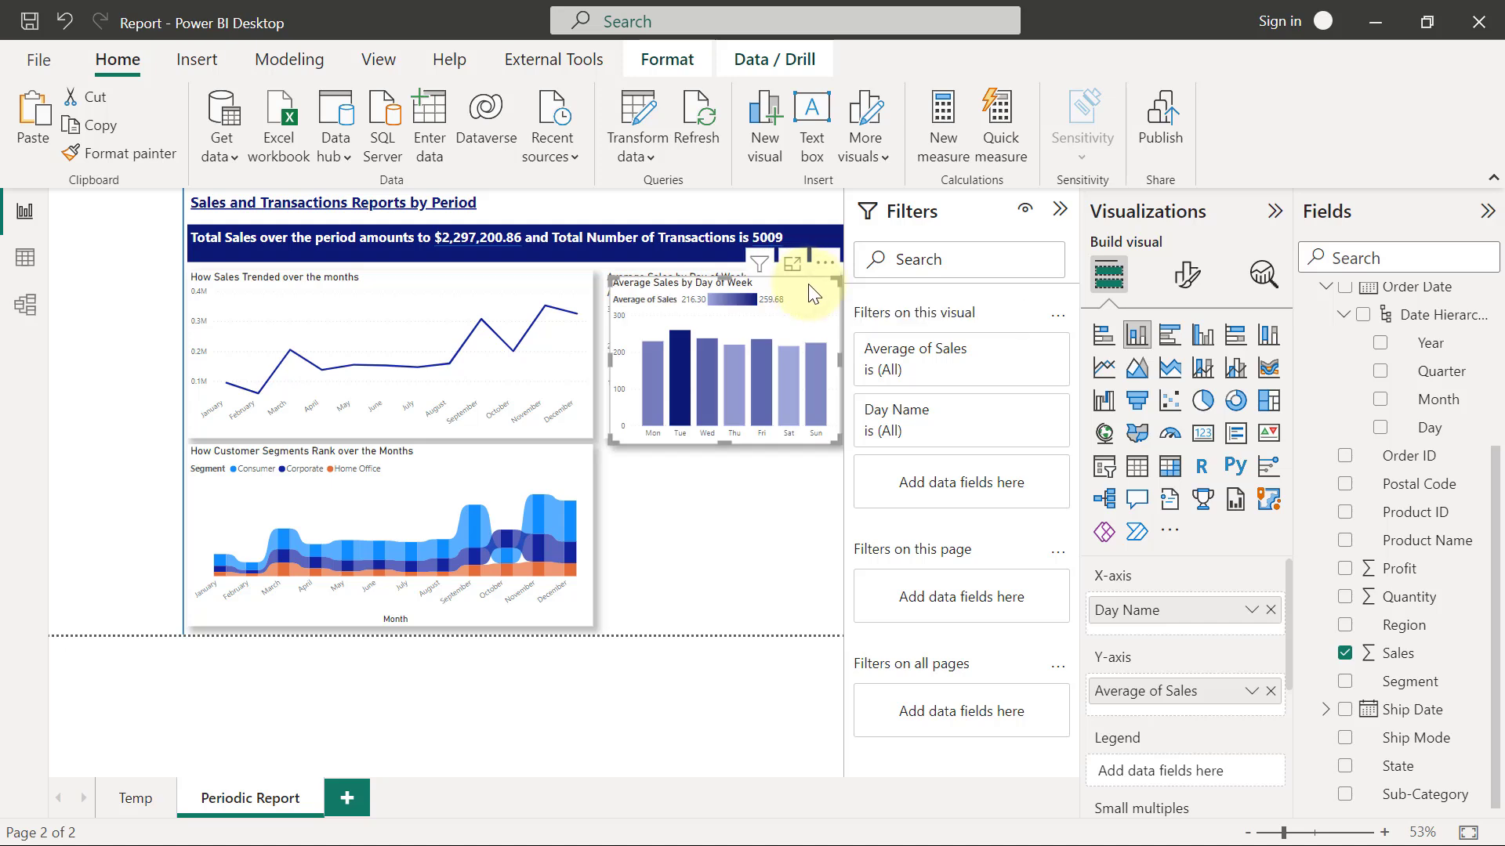
{"action": "key", "text": "ctrl+c"}
{"action": "key", "text": "ctrl+v"}
{"action": "left_click_drag", "start_coordinate": [808, 361], "coordinate": [803, 451]}
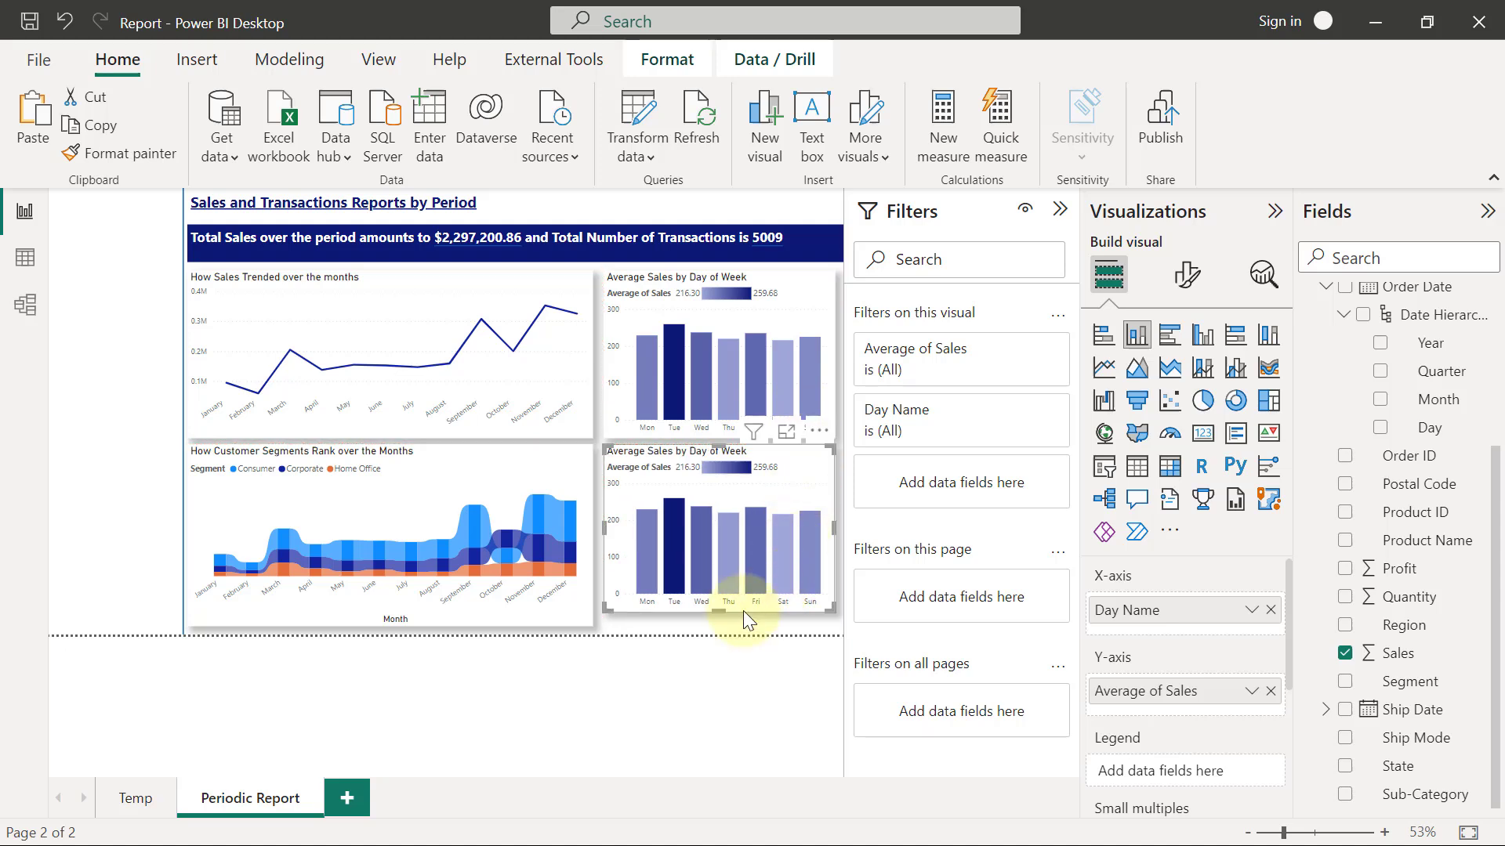
{"action": "left_click_drag", "start_coordinate": [721, 609], "coordinate": [721, 619]}
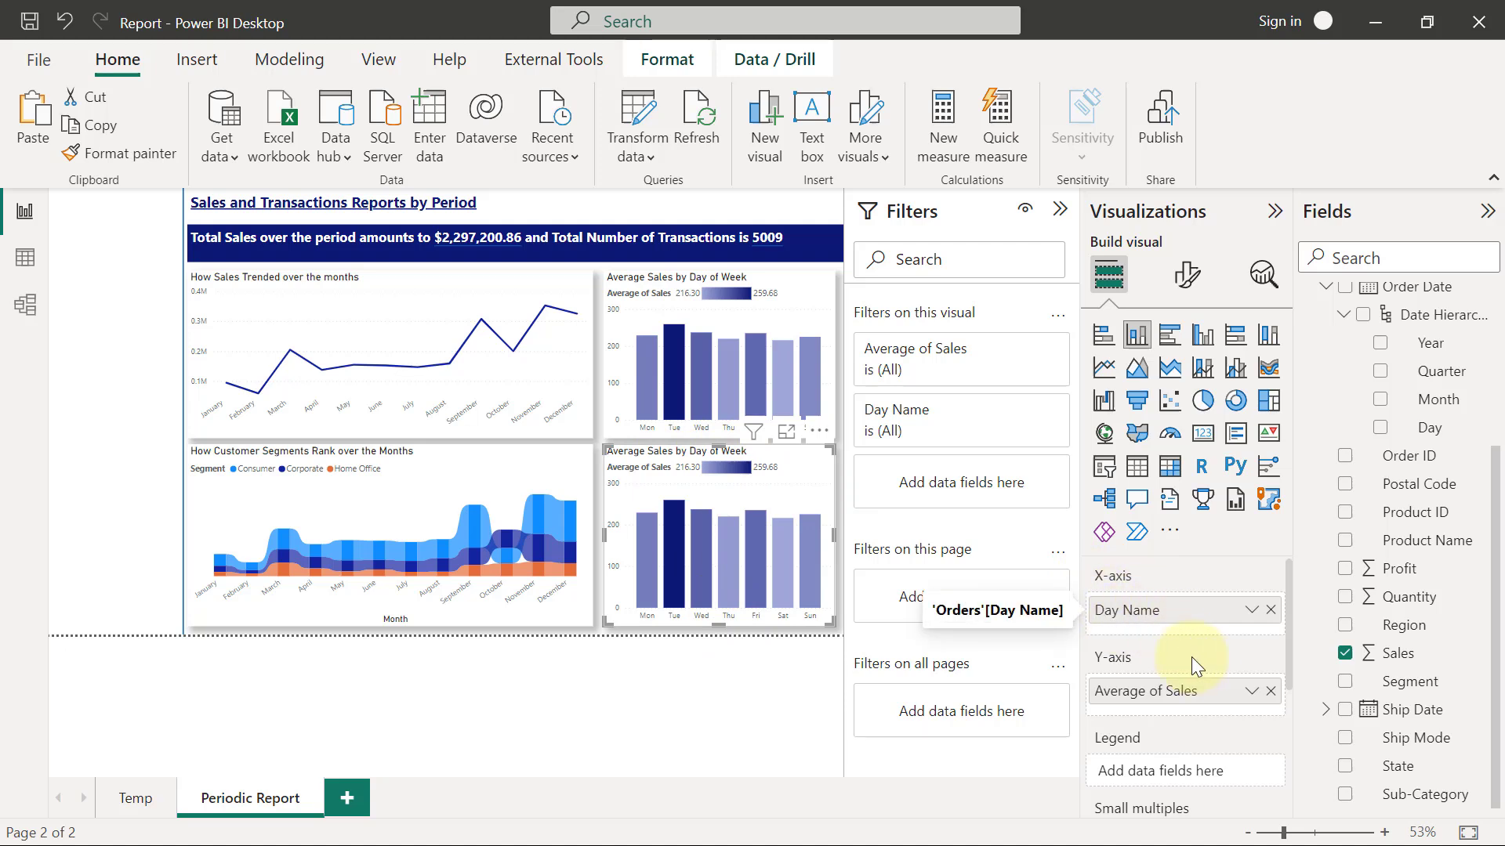
Replace Average of Sales on the copy's Y-axis with Order ID as Count (Distinct).
{"action": "left_click", "coordinate": [1270, 692]}
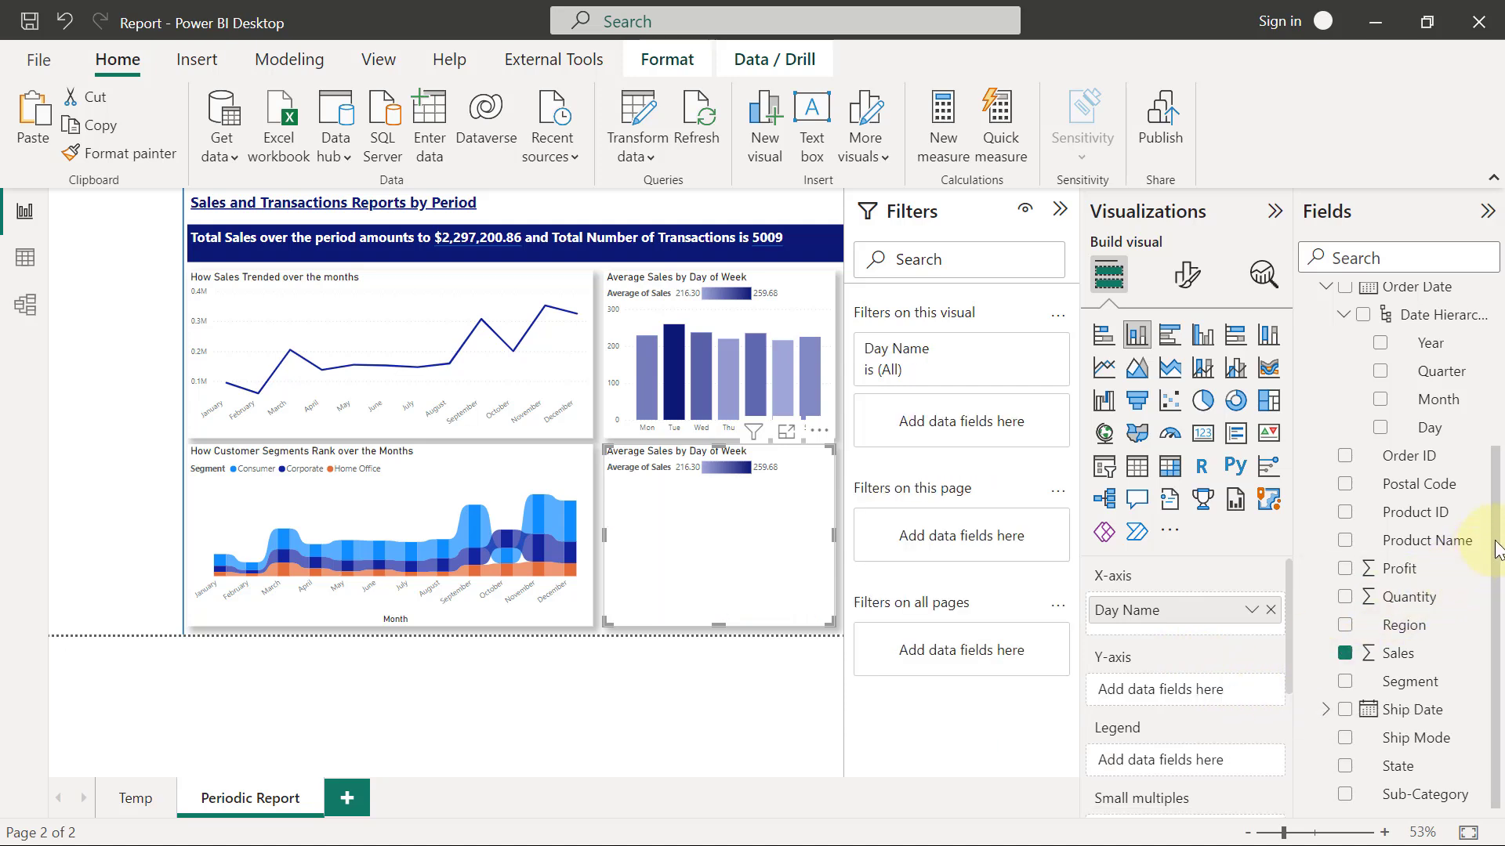
{"action": "mouse_move", "coordinate": [1497, 548]}
{"action": "left_mouse_down"}
{"action": "mouse_move", "coordinate": [1499, 393]}
{"action": "mouse_move", "coordinate": [1491, 570]}
{"action": "left_mouse_up"}
{"action": "left_click_drag", "start_coordinate": [1423, 468], "coordinate": [1217, 695]}
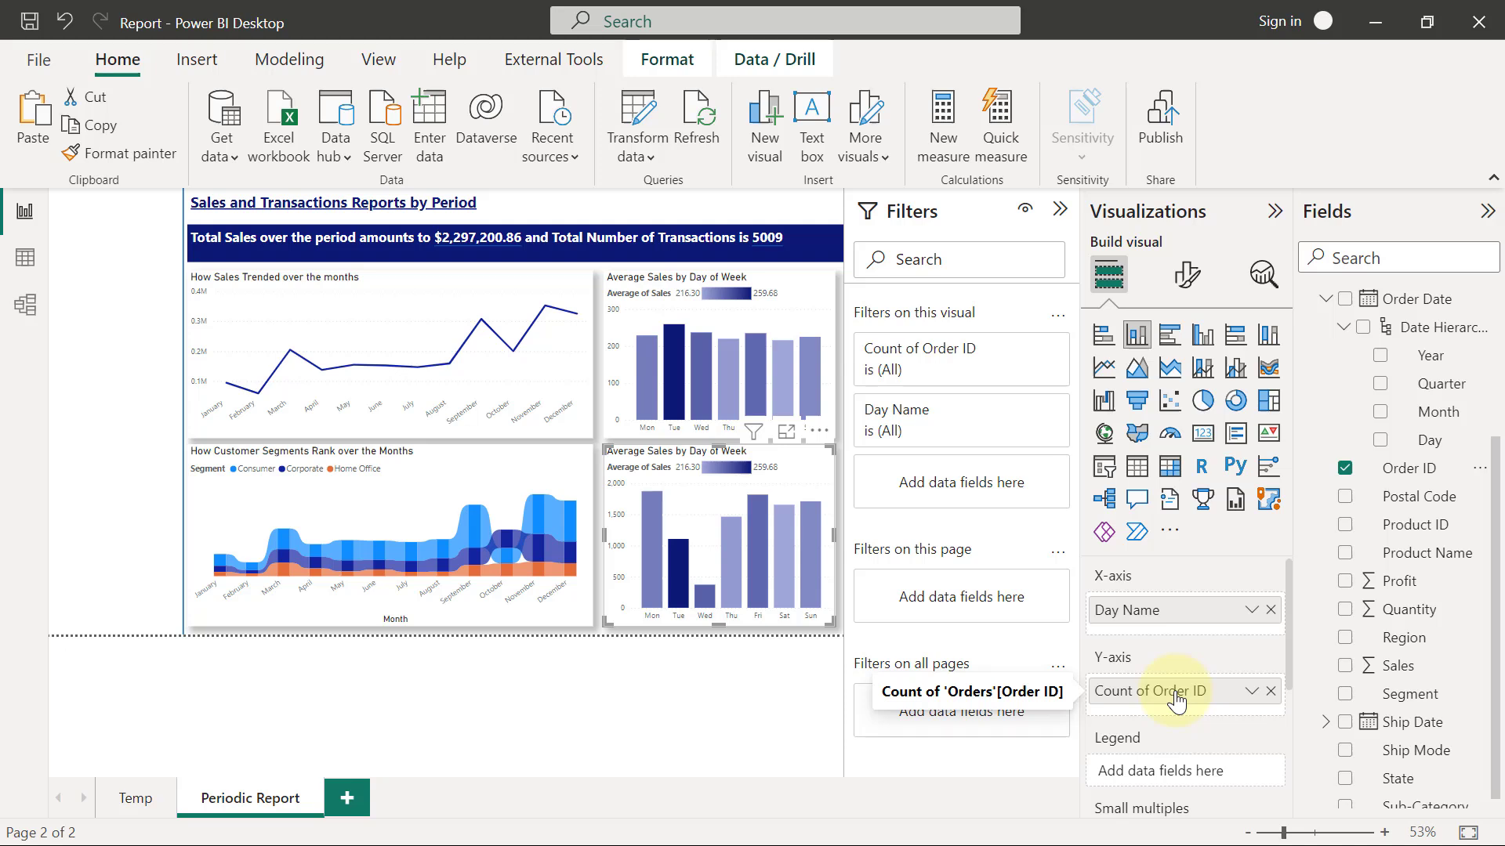
{"action": "left_click", "coordinate": [1251, 693]}
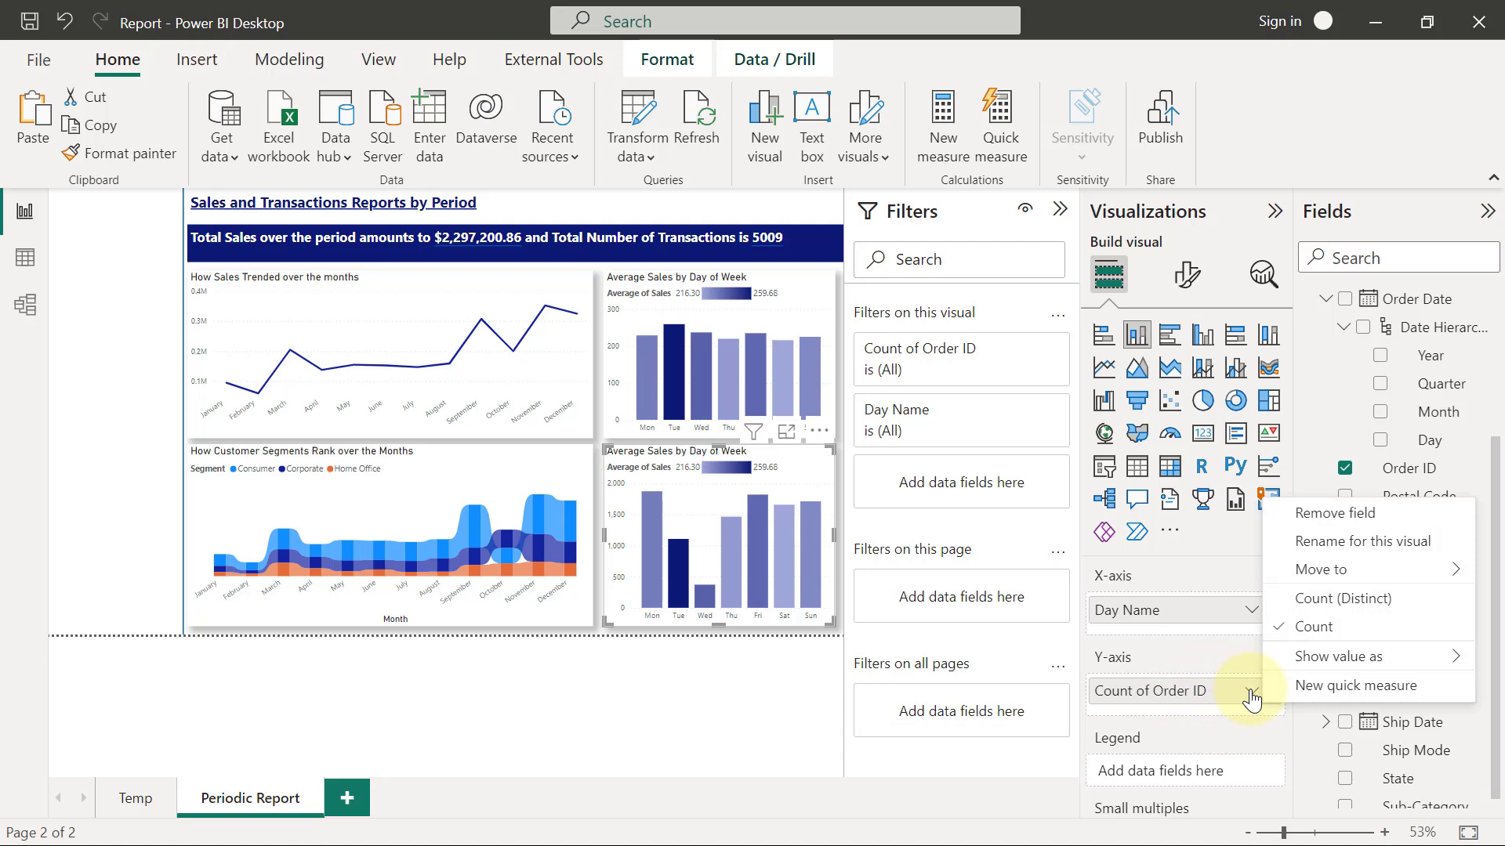
{"action": "left_click", "coordinate": [1338, 604]}
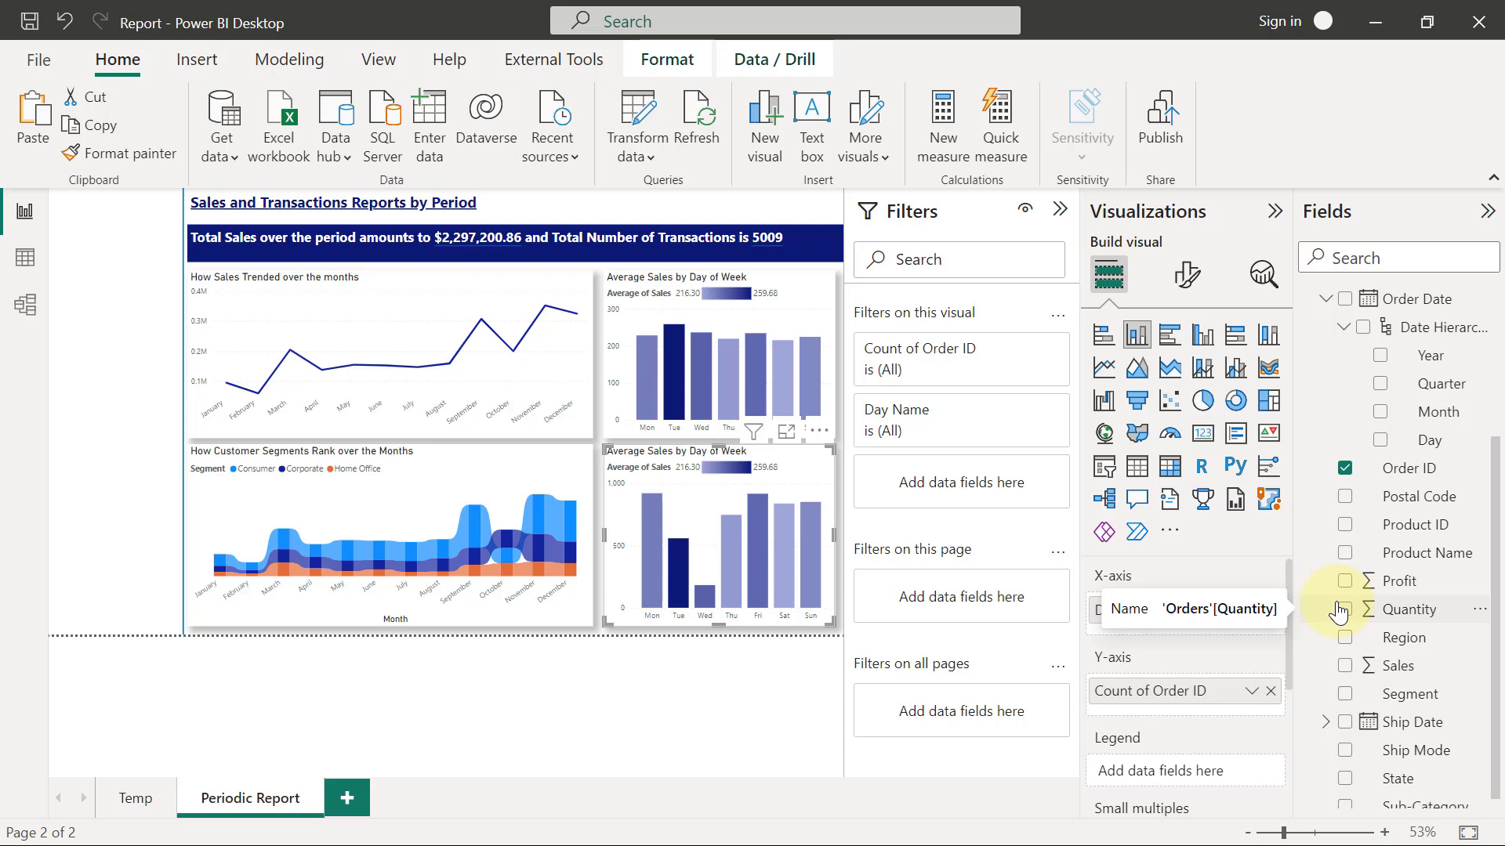
{"action": "left_click", "coordinate": [1188, 276]}
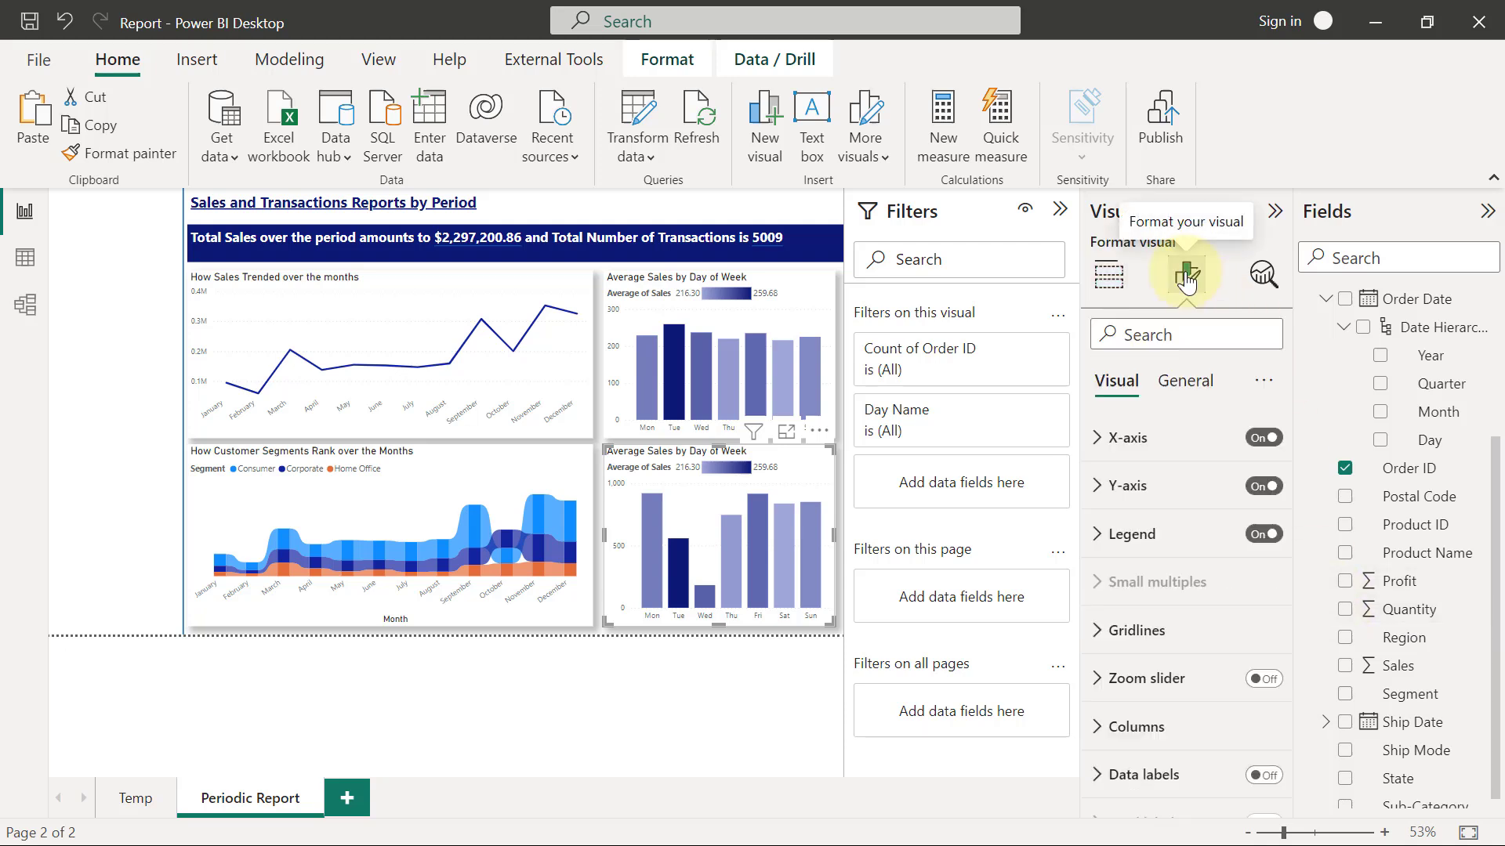
Change the lower chart's title text to 'No Transactions by Day of Week'.
{"action": "left_click", "coordinate": [1183, 381]}
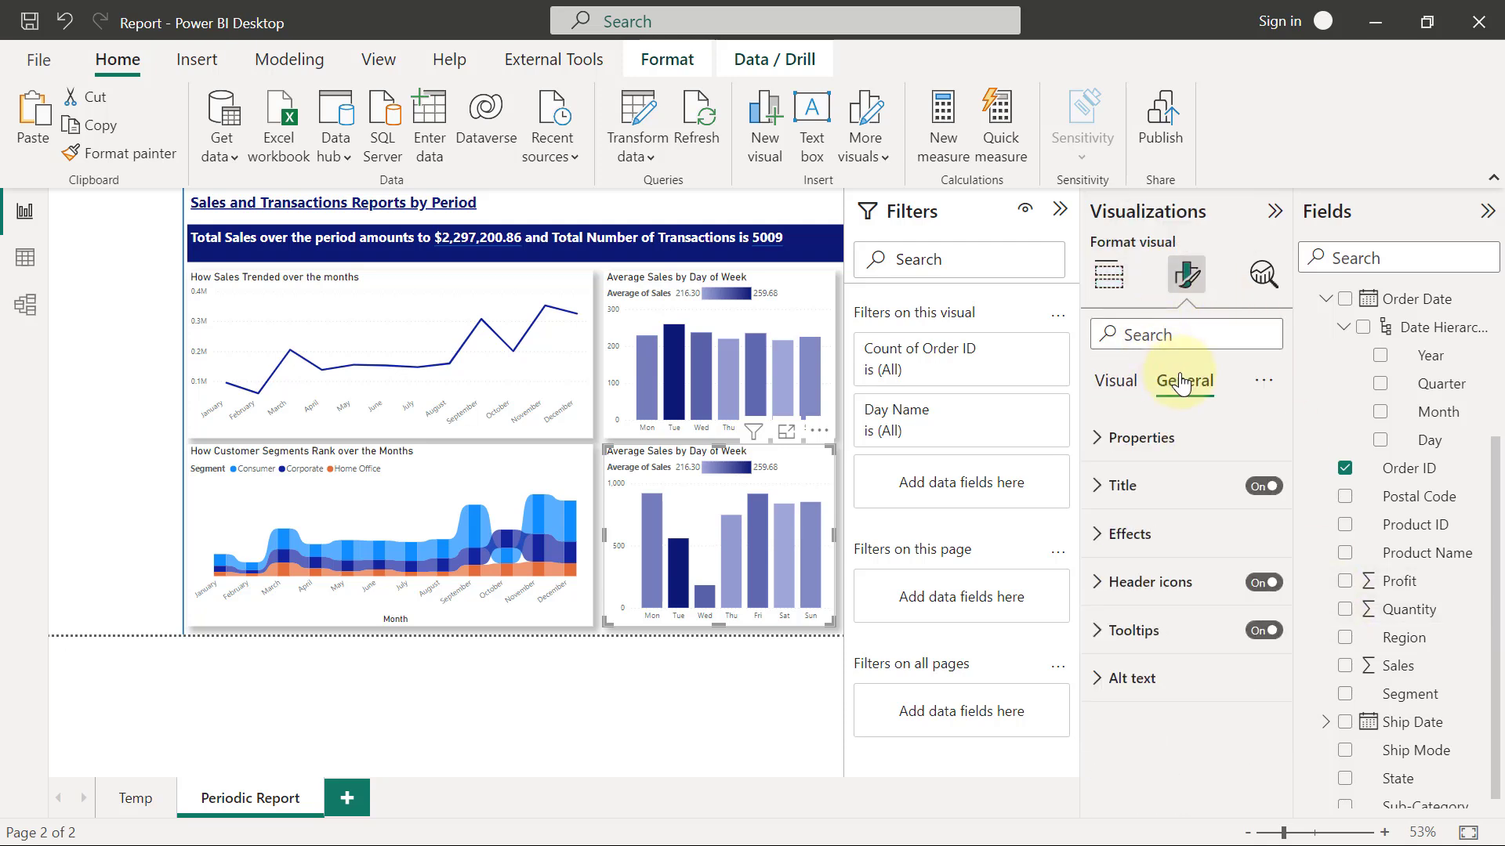
{"action": "left_click", "coordinate": [1096, 487]}
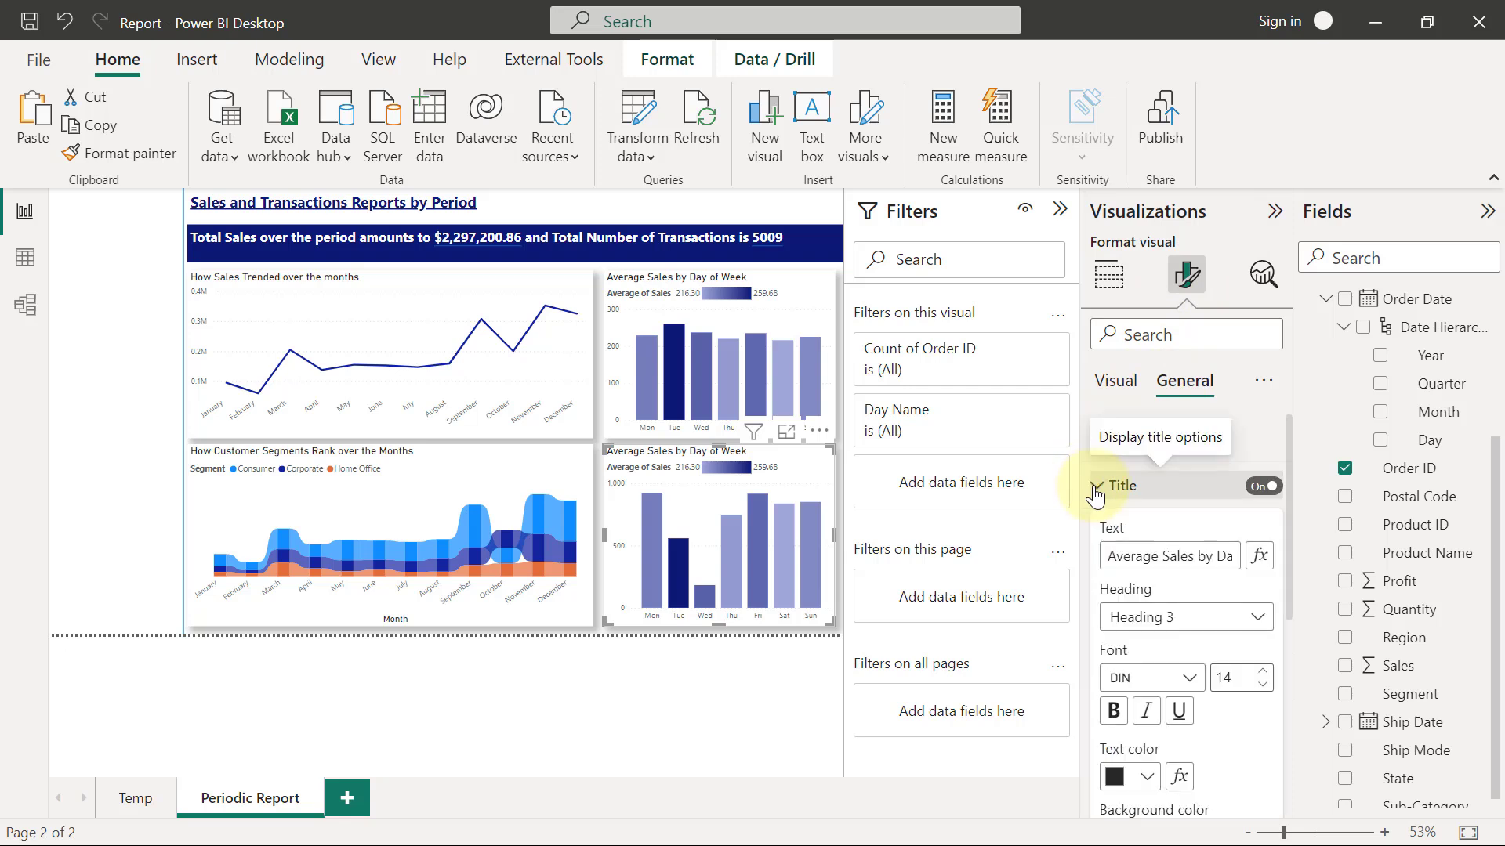
{"action": "left_click", "coordinate": [1181, 555]}
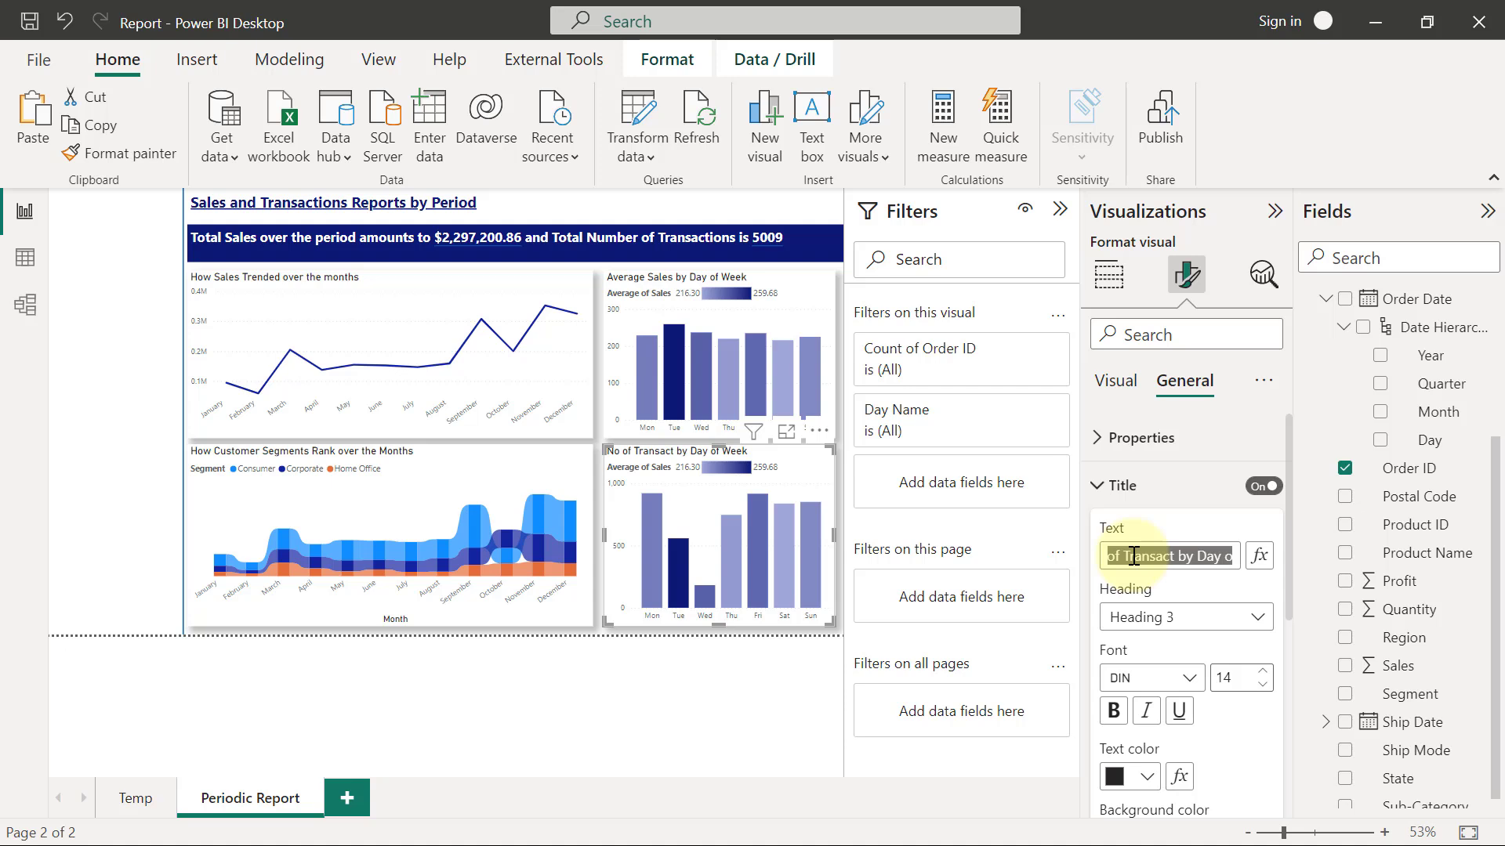
{"action": "type", "text": "No Transac"}
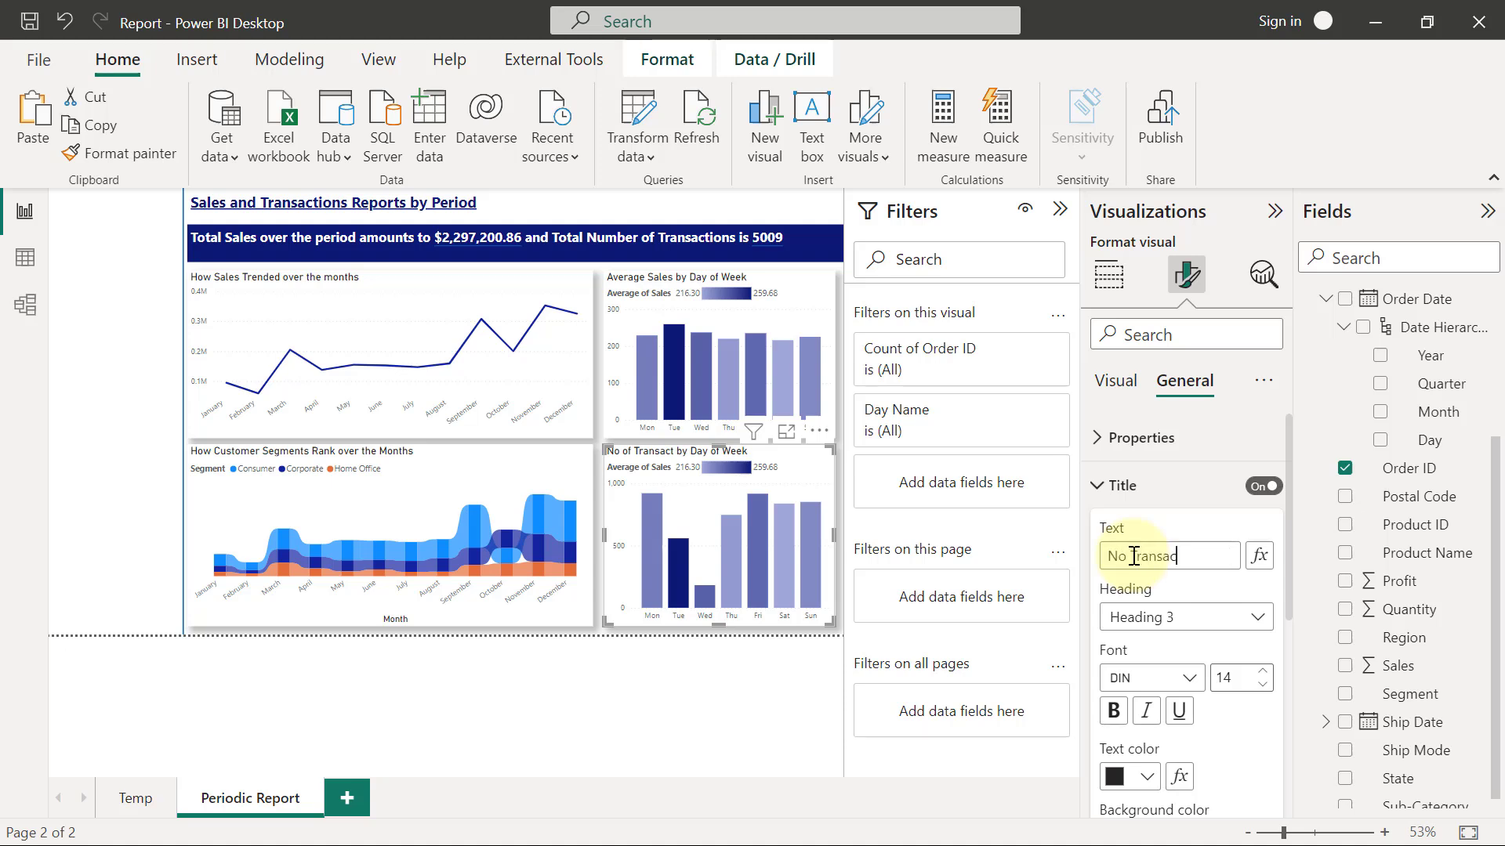
{"action": "type", "text": "tions by "}
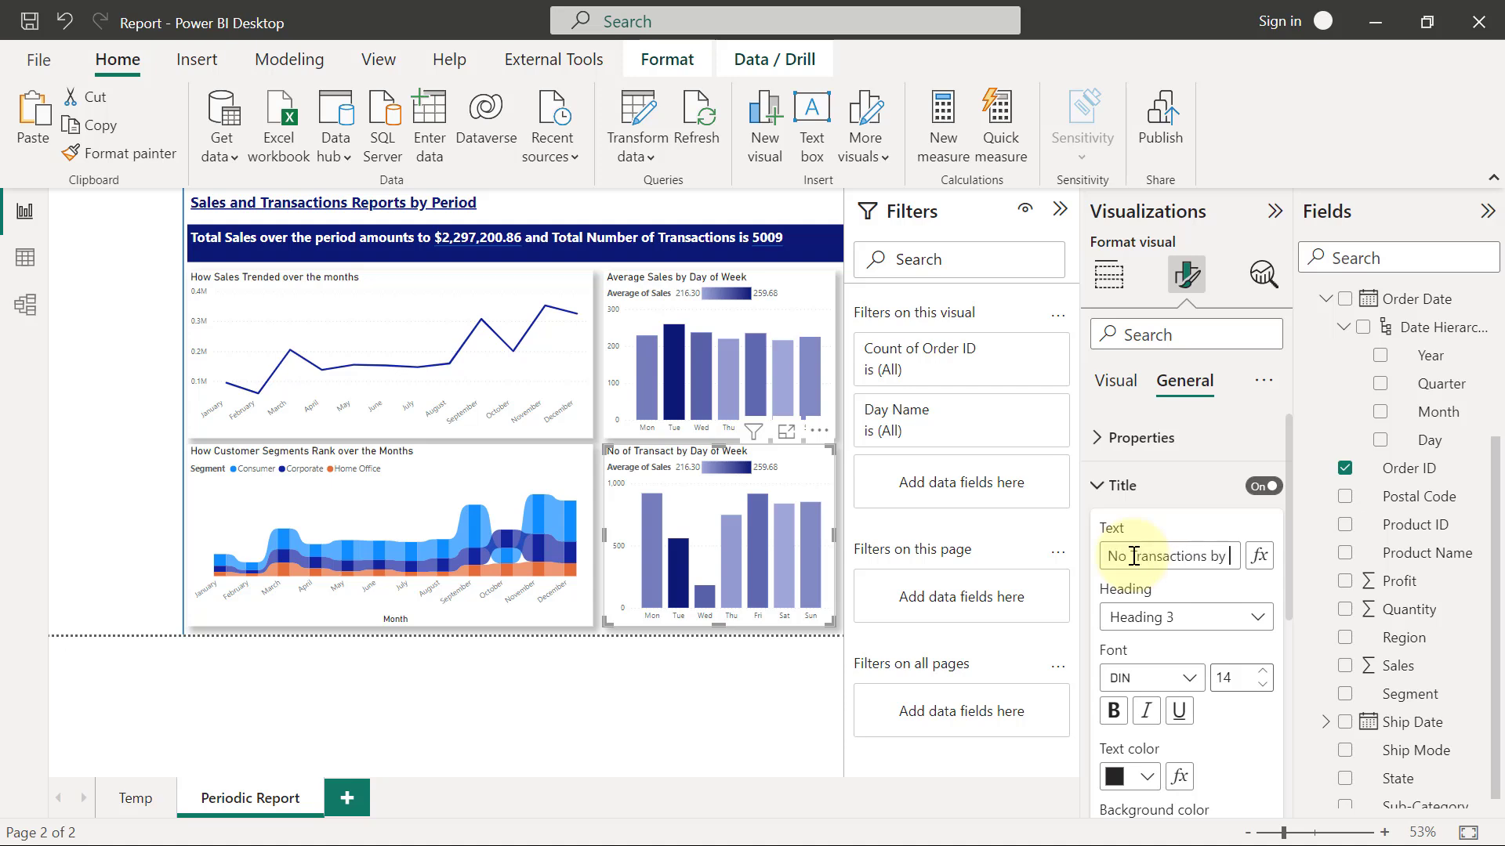
{"action": "type", "text": "Day of Week"}
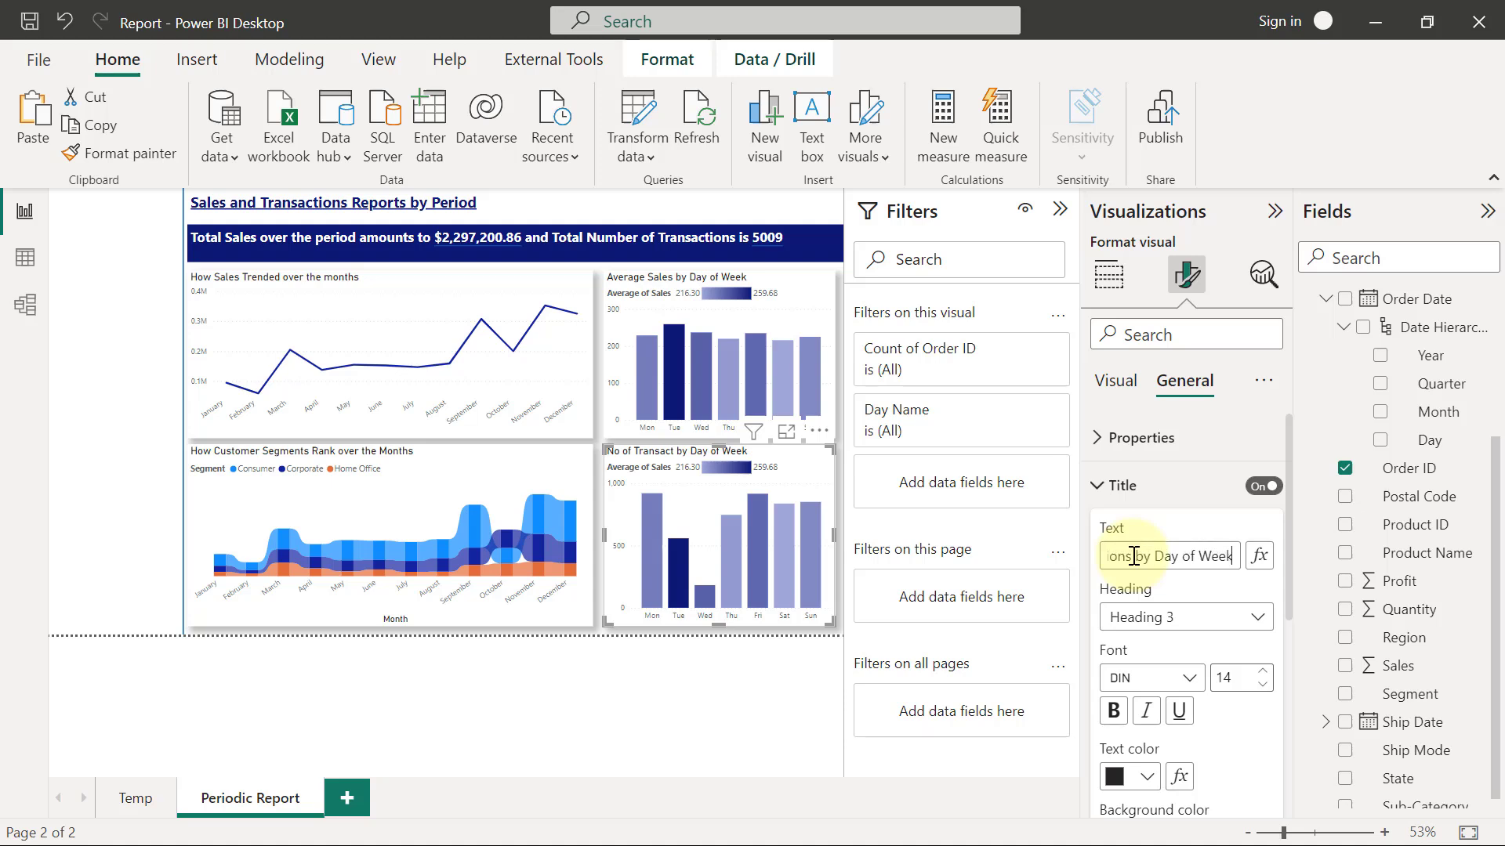
Show the retitled chart in Focus mode and expand its Columns formatting settings.
{"action": "left_click", "coordinate": [786, 431]}
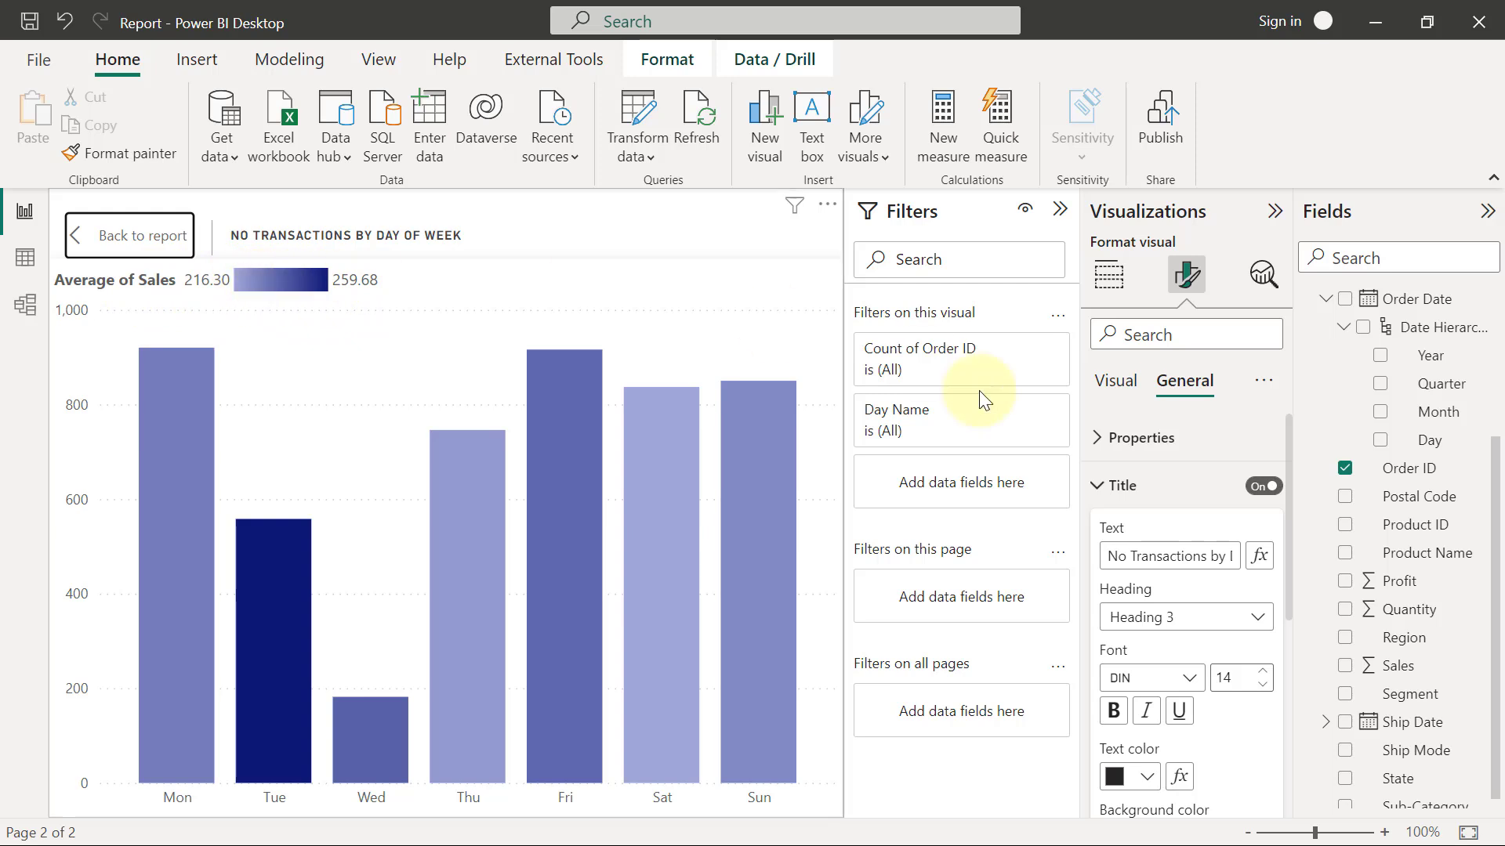
{"action": "left_click", "coordinate": [1116, 385]}
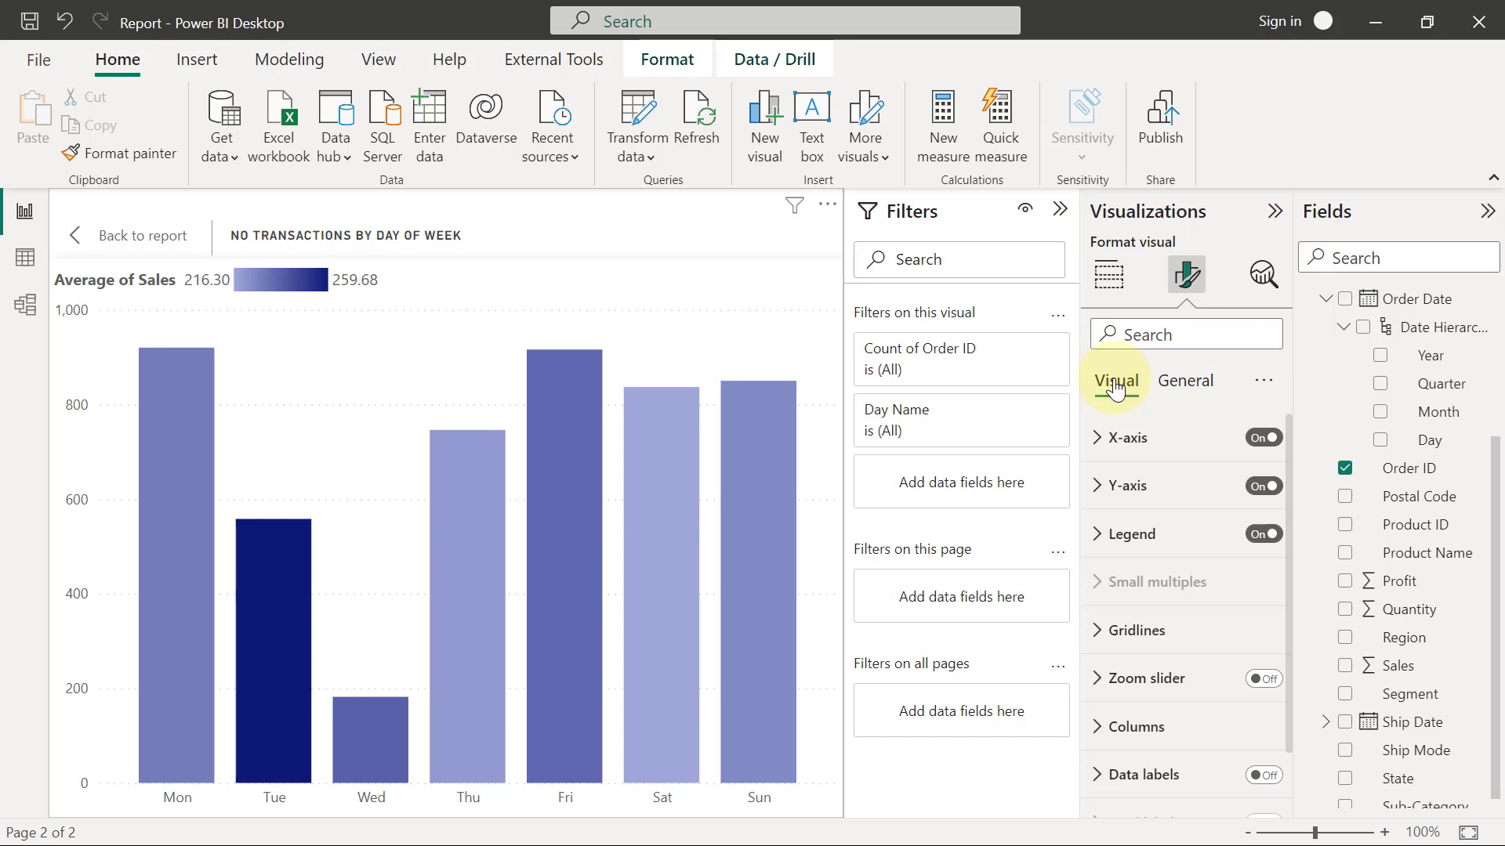
{"action": "scroll", "coordinate": [1285, 471], "scroll_direction": "down", "scroll_amount": 2}
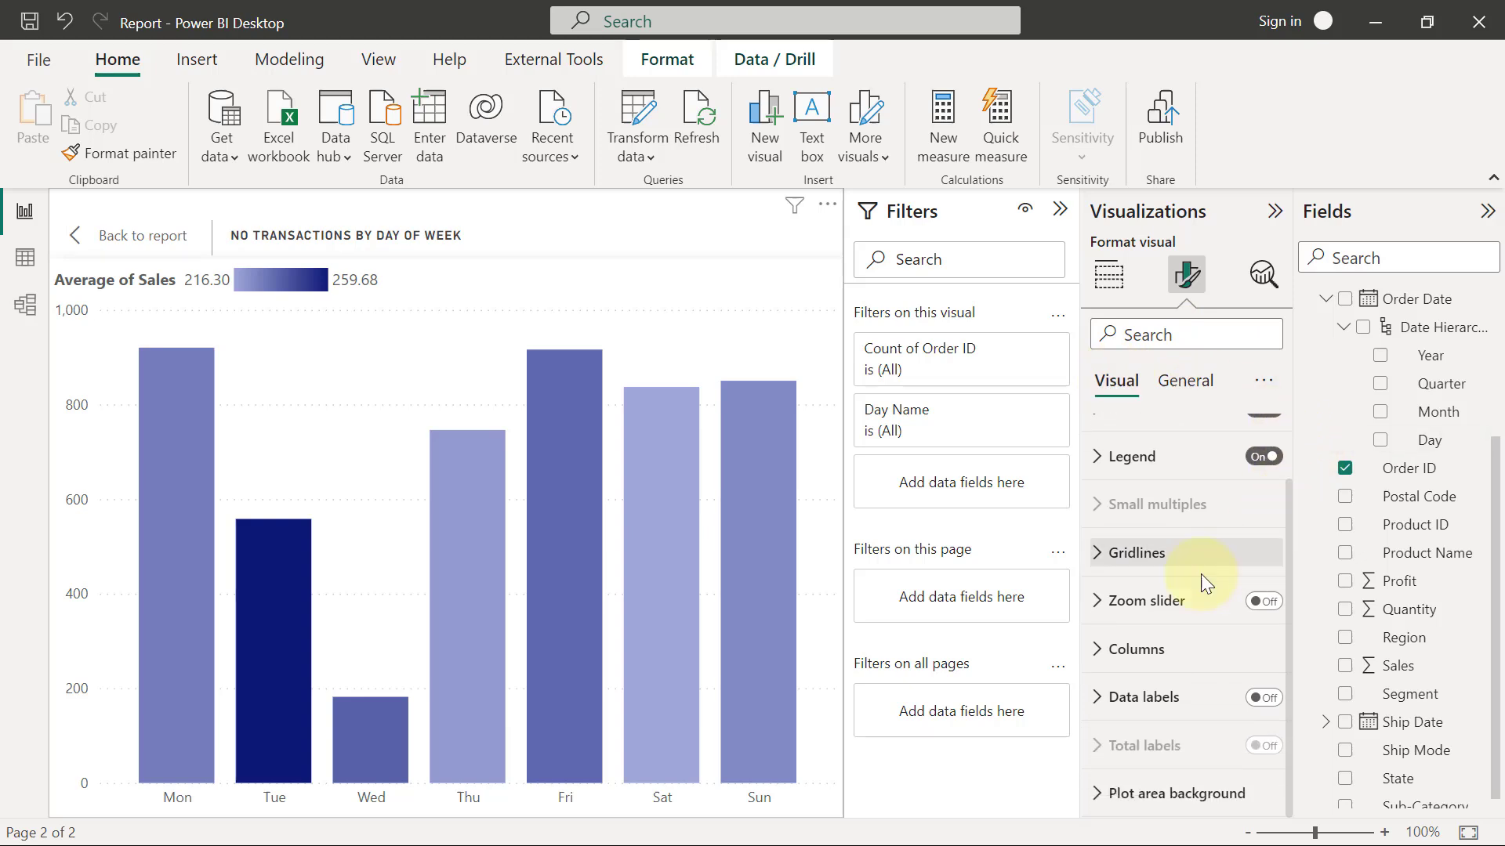
{"action": "left_click", "coordinate": [1099, 651]}
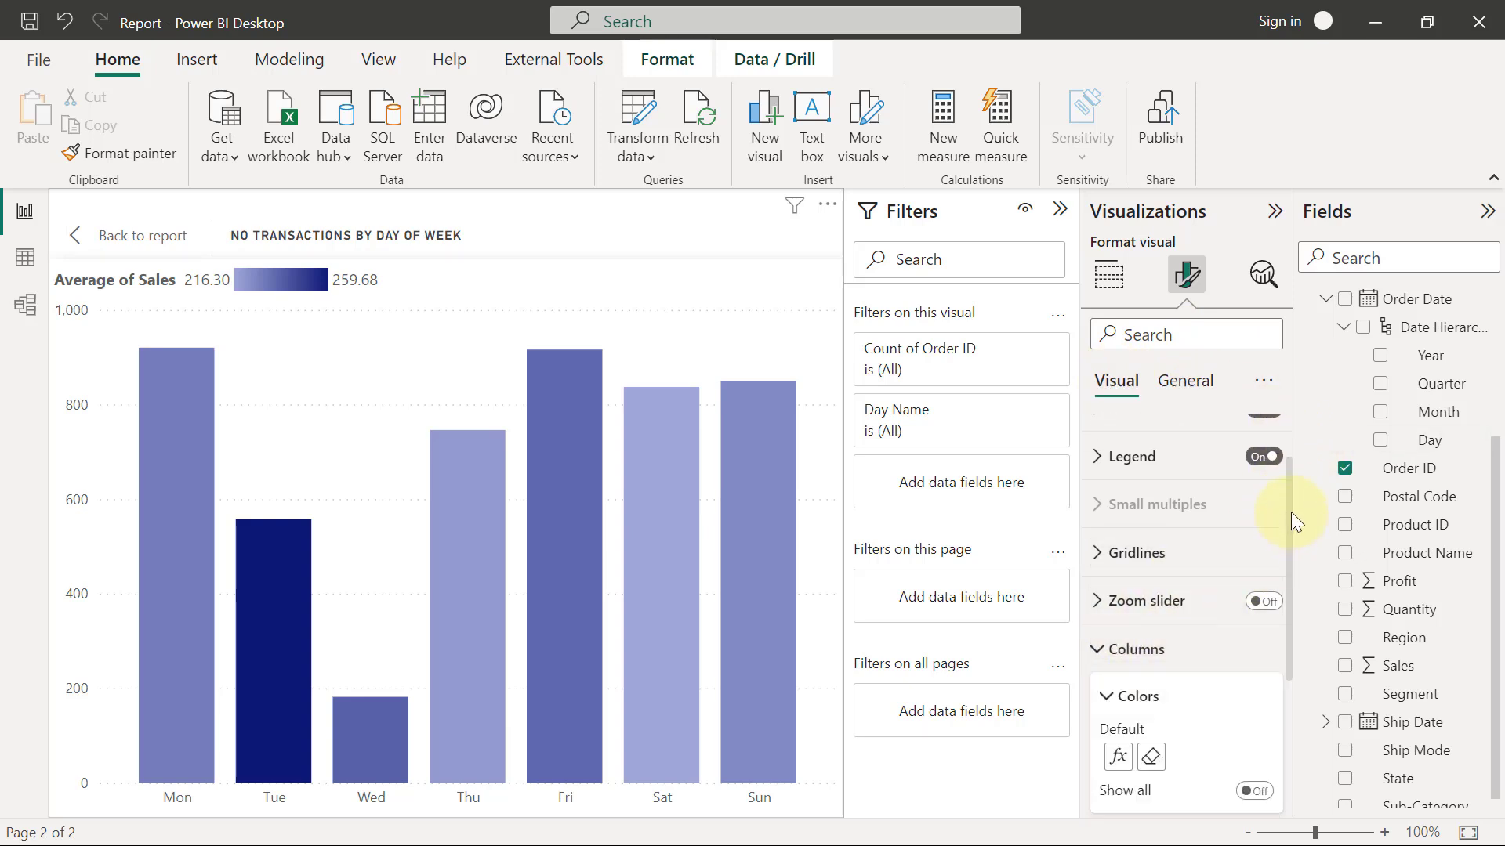
{"action": "scroll", "coordinate": [1291, 511], "scroll_direction": "down", "scroll_amount": 4}
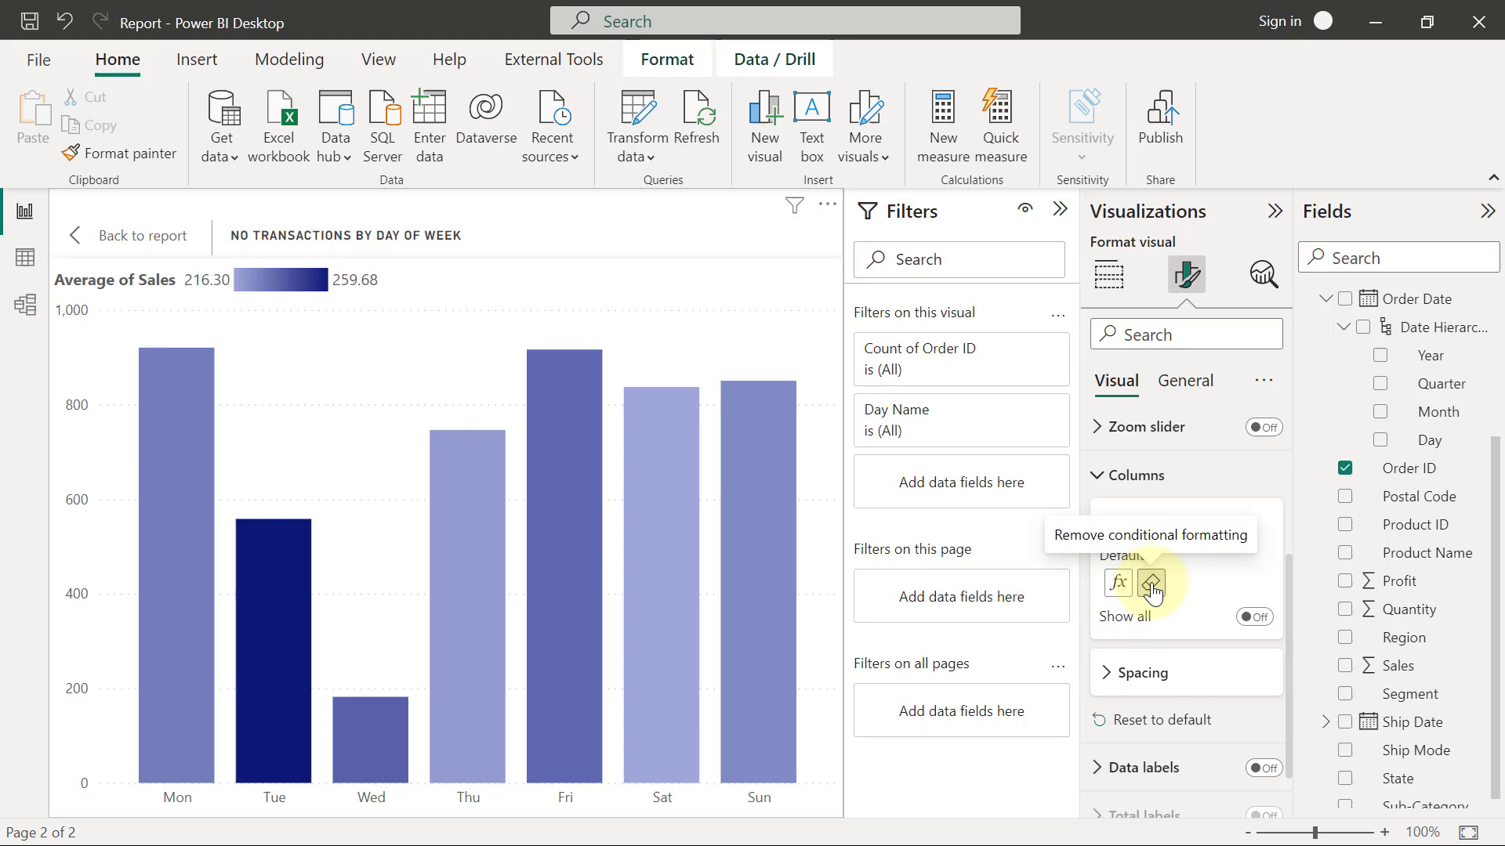
Remove the column gradient, undo it, and reopen the Columns colour gradient rules.
{"action": "left_click", "coordinate": [1151, 586]}
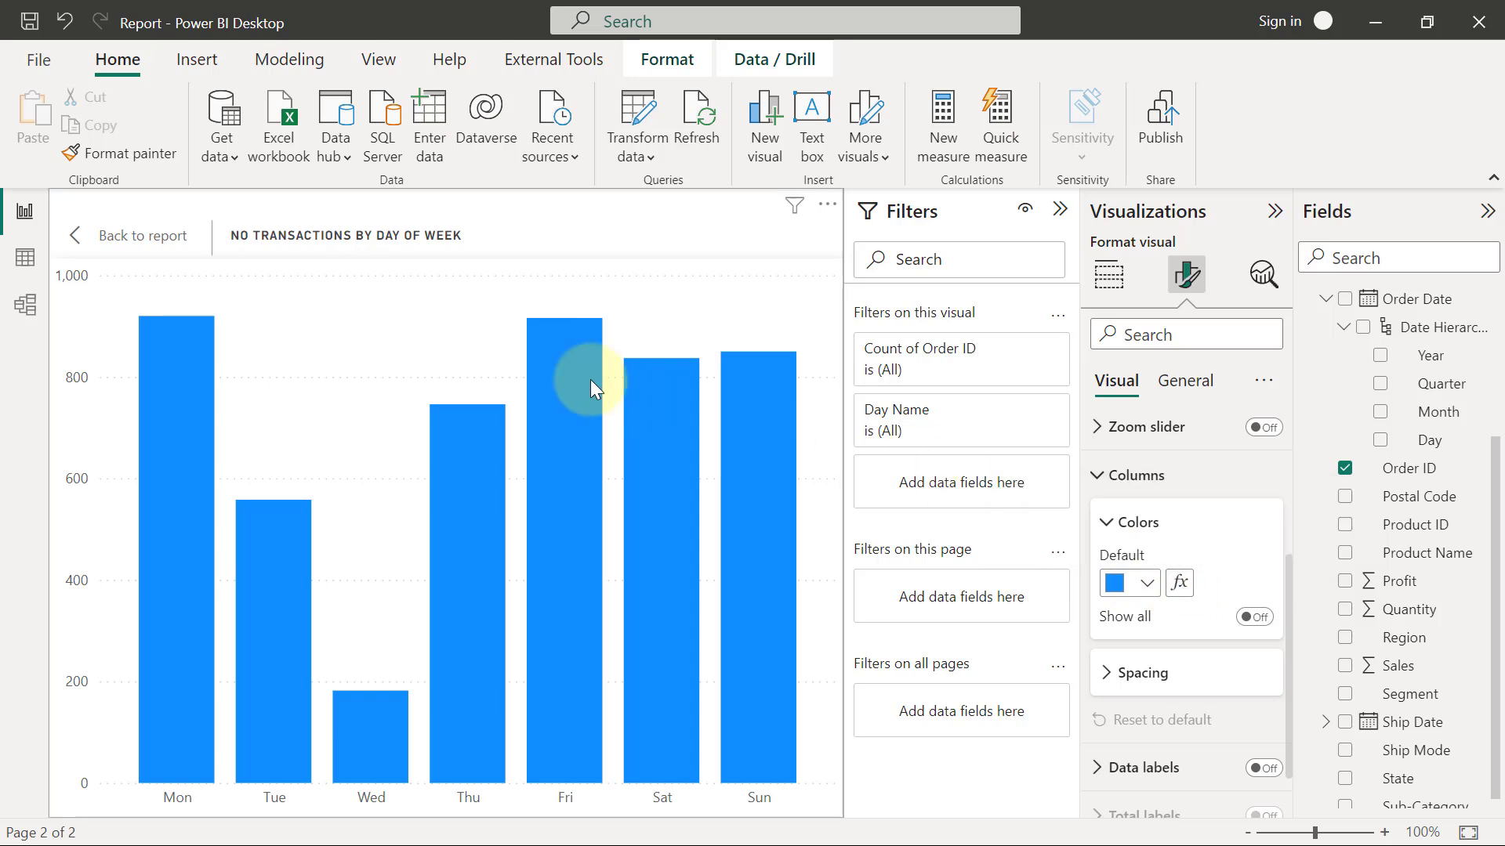
{"action": "left_click", "coordinate": [67, 22]}
{"action": "left_click", "coordinate": [68, 22]}
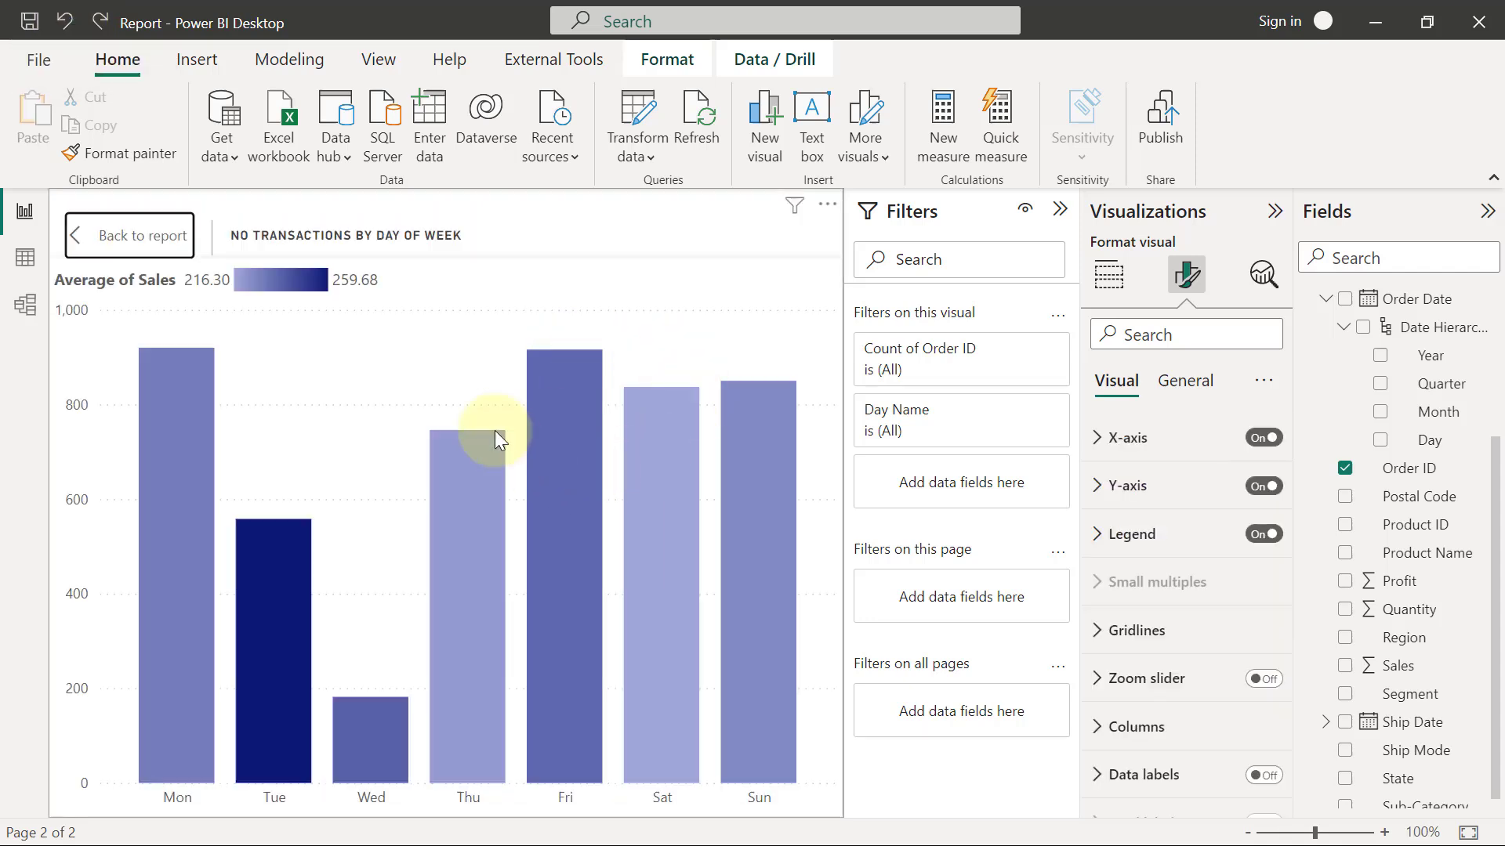
{"action": "left_click", "coordinate": [1112, 727]}
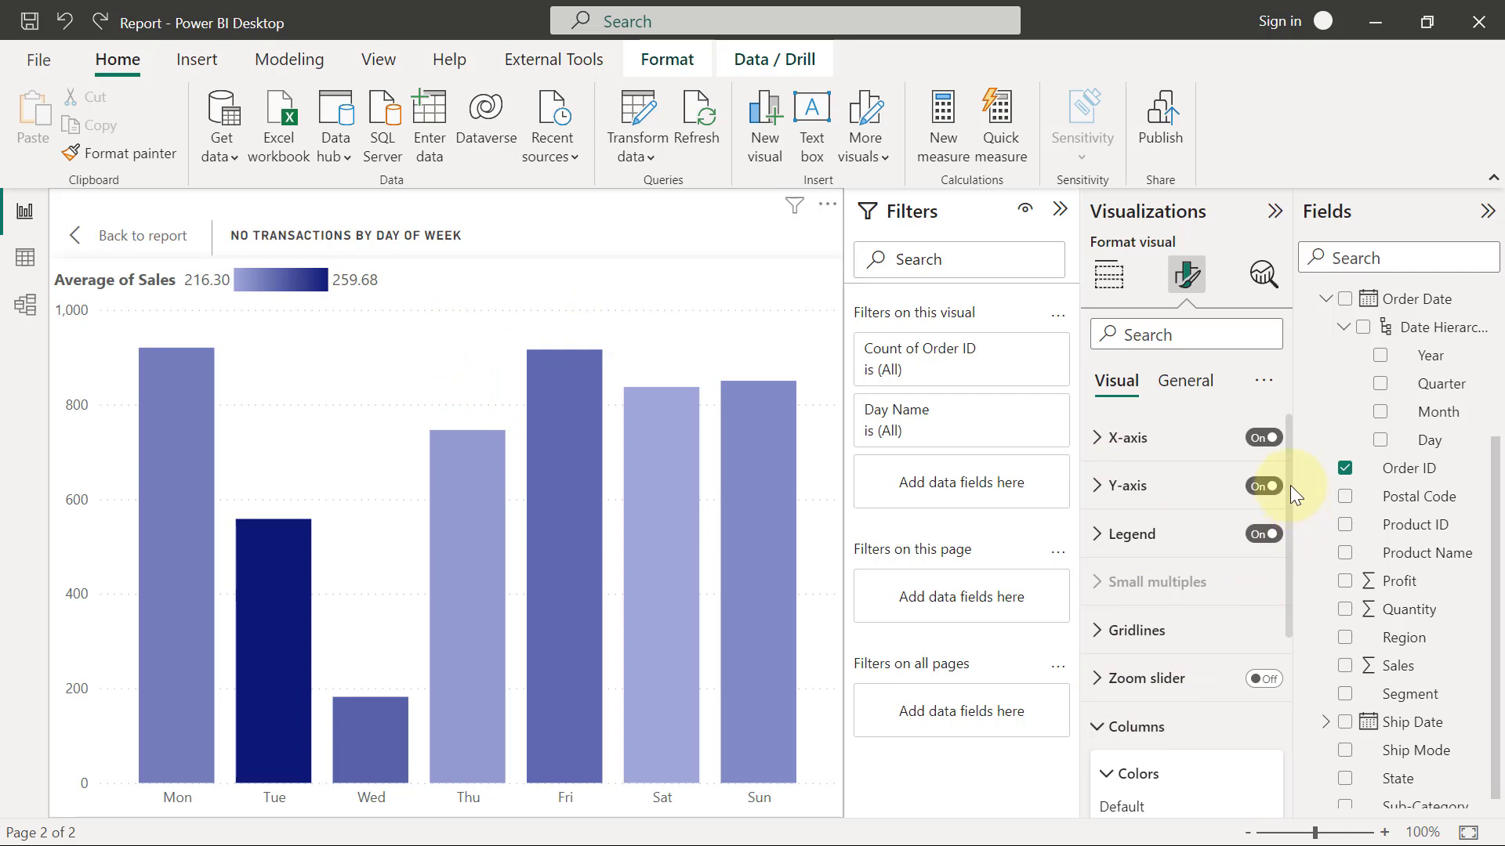
{"action": "left_click_drag", "start_coordinate": [1290, 486], "coordinate": [1292, 605]}
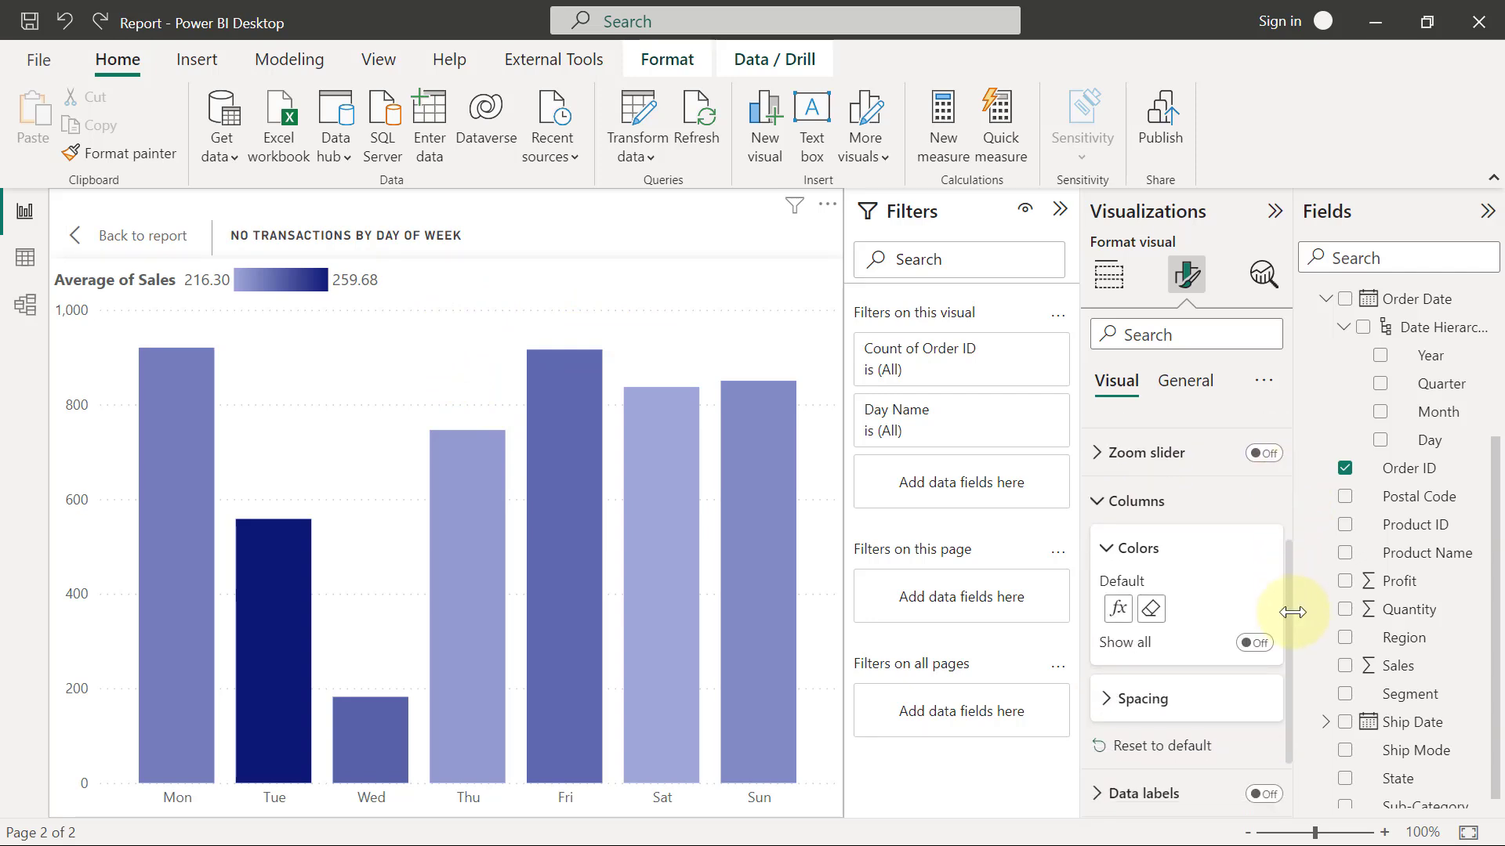
{"action": "left_click", "coordinate": [1118, 609]}
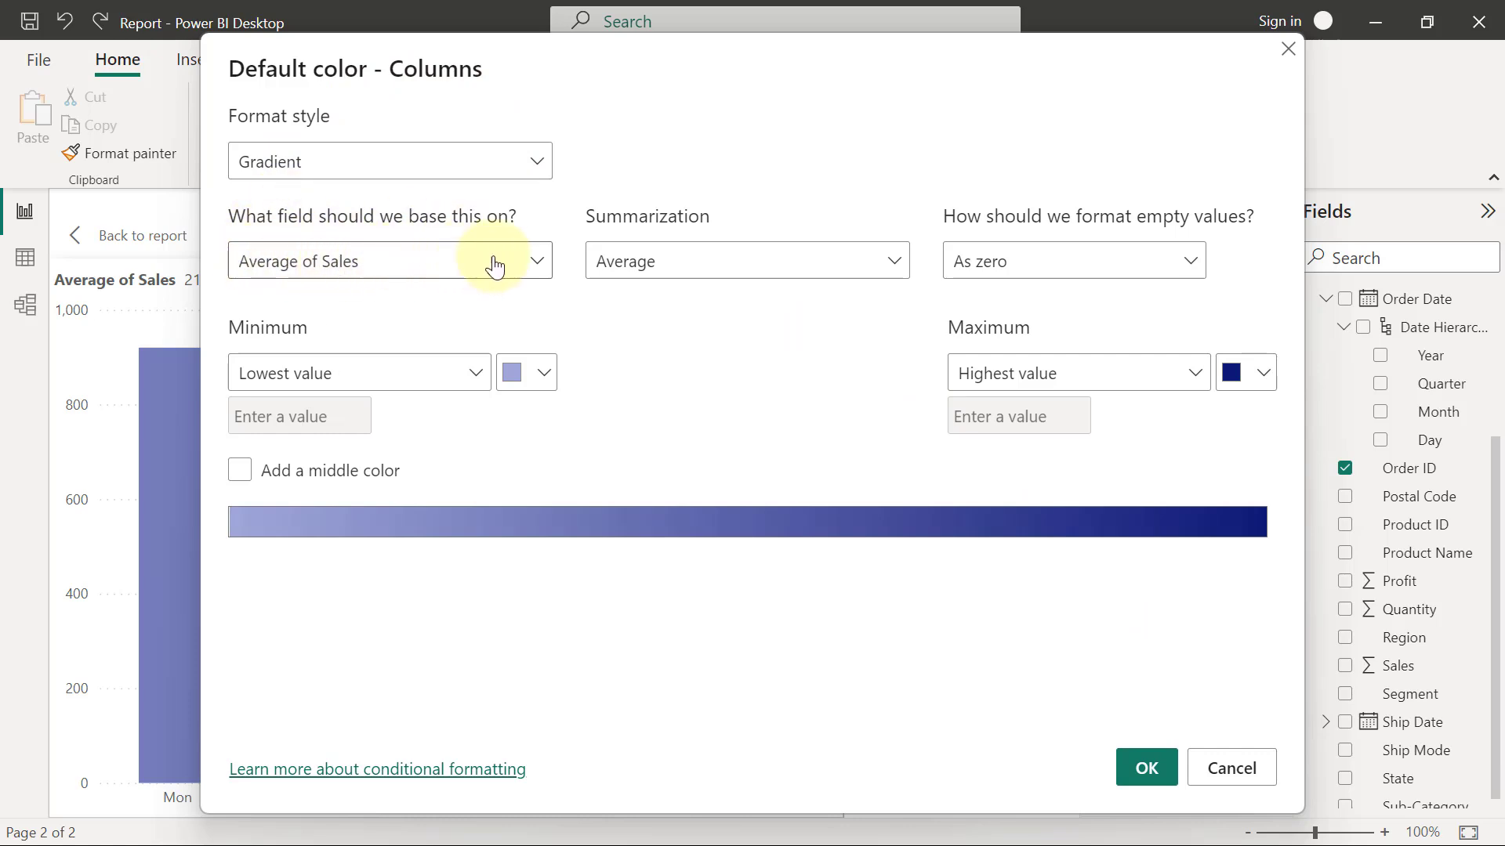
Set the column colour gradient field to Order ID with Count (Distinct) summarization.
{"action": "left_click", "coordinate": [538, 268]}
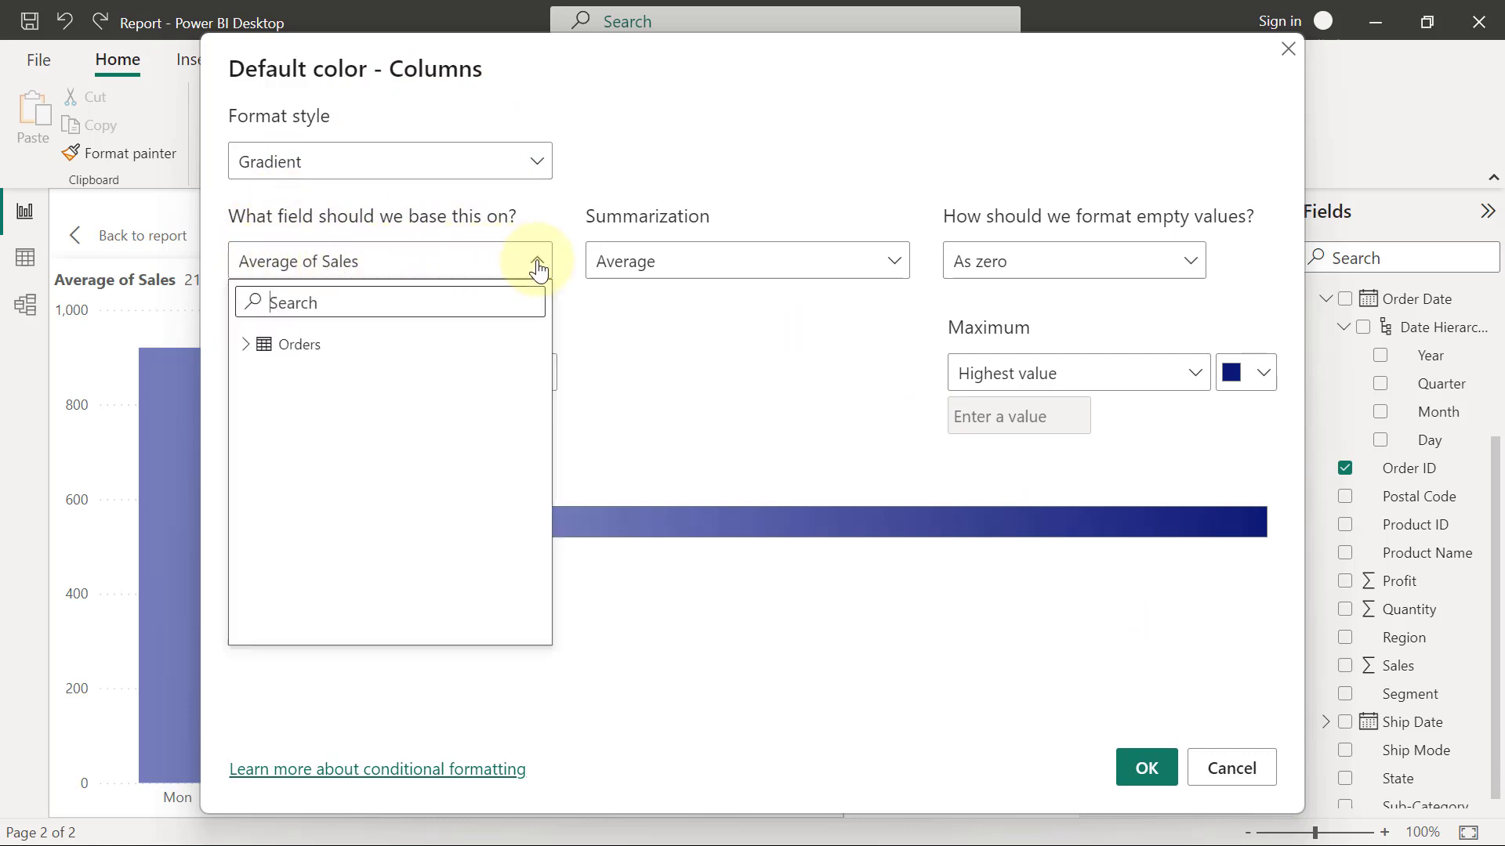
{"action": "left_click", "coordinate": [259, 353]}
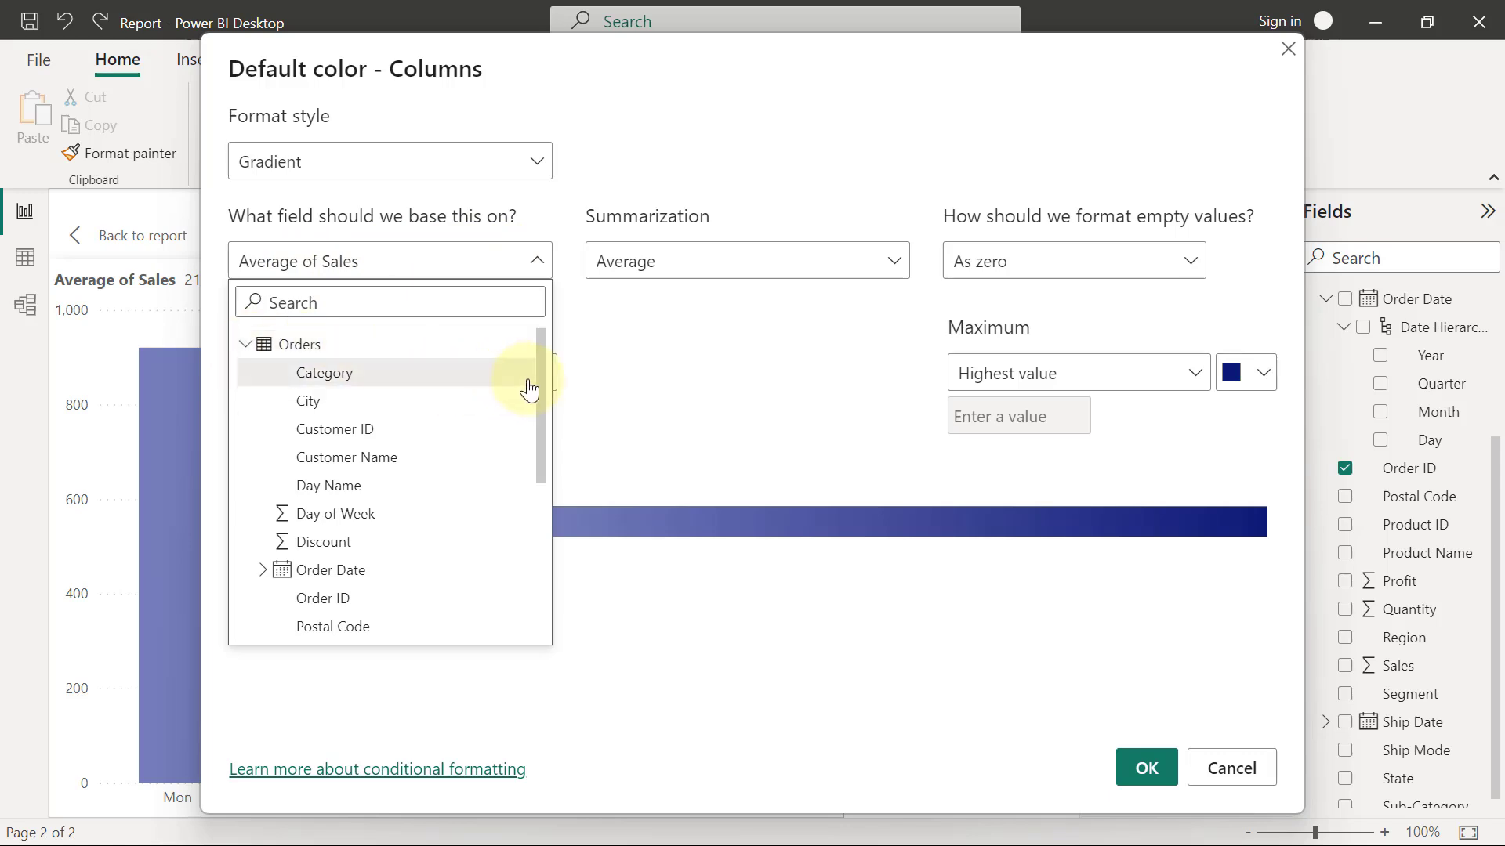
{"action": "left_click_drag", "start_coordinate": [538, 382], "coordinate": [538, 446]}
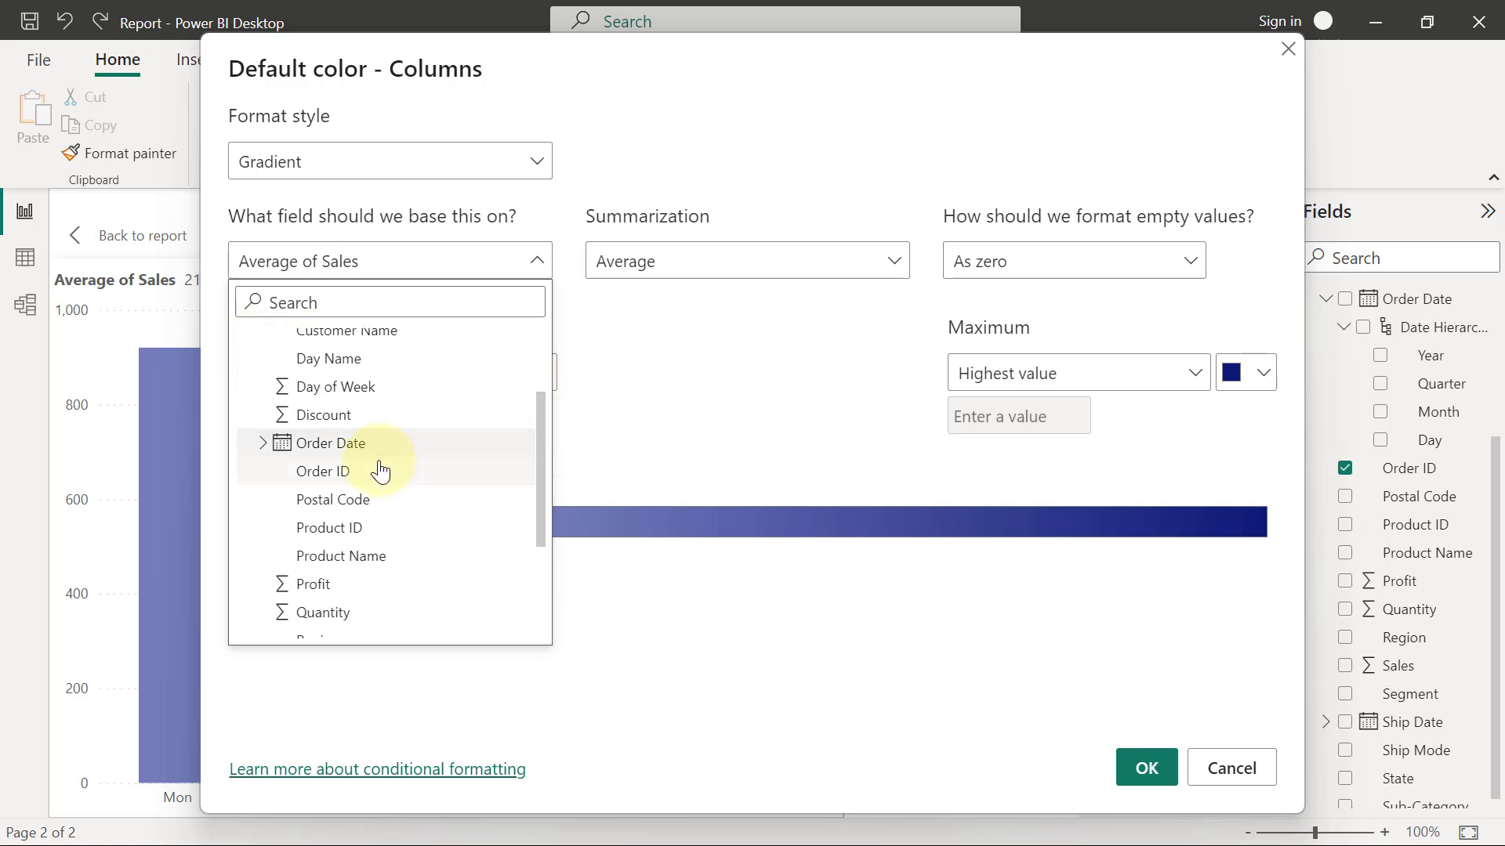
{"action": "left_click", "coordinate": [353, 469]}
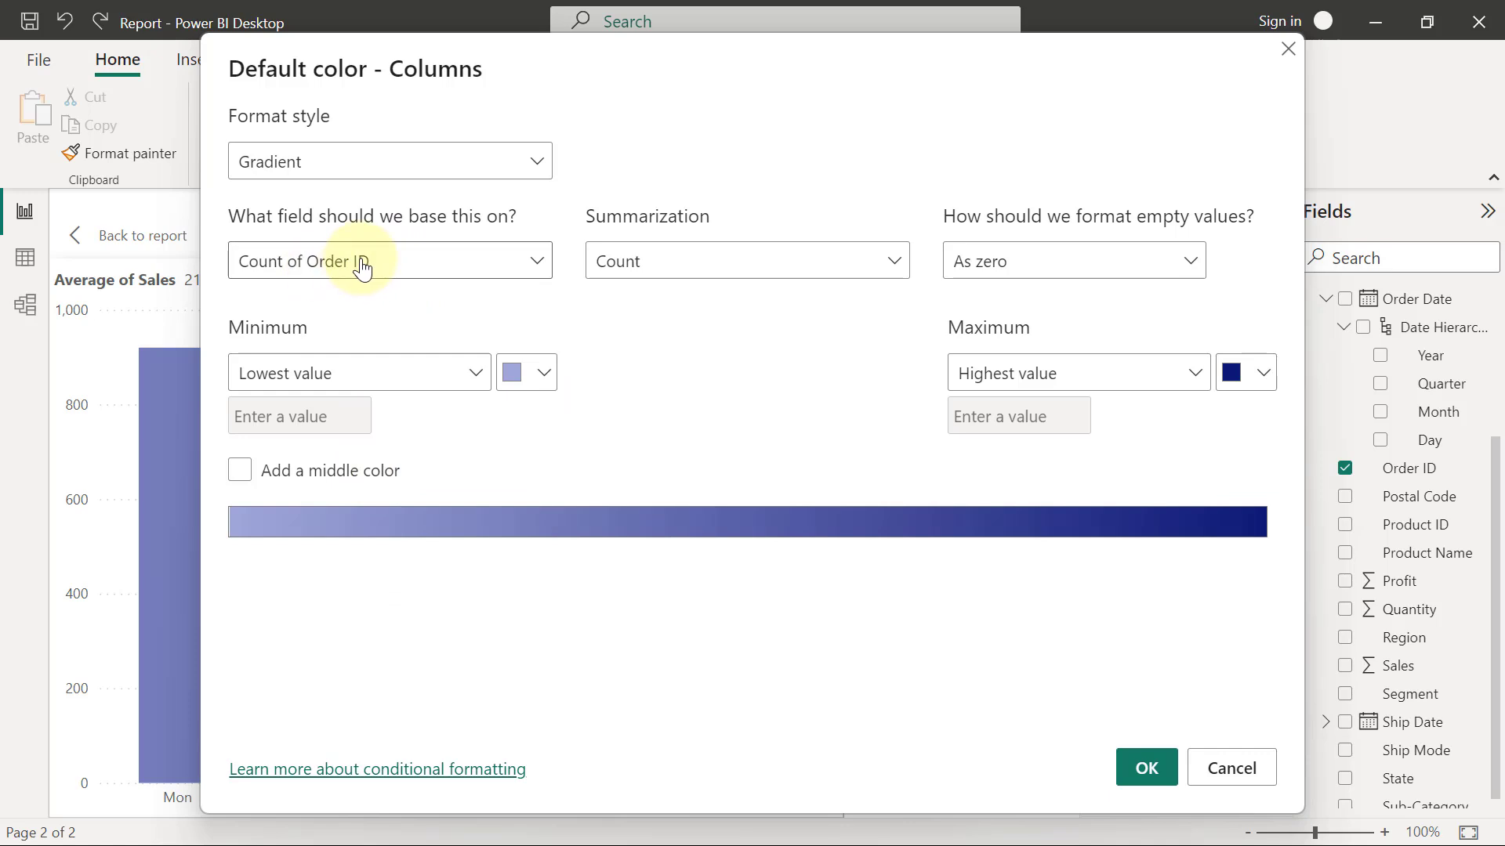
{"action": "left_click", "coordinate": [884, 266]}
{"action": "left_click", "coordinate": [714, 306]}
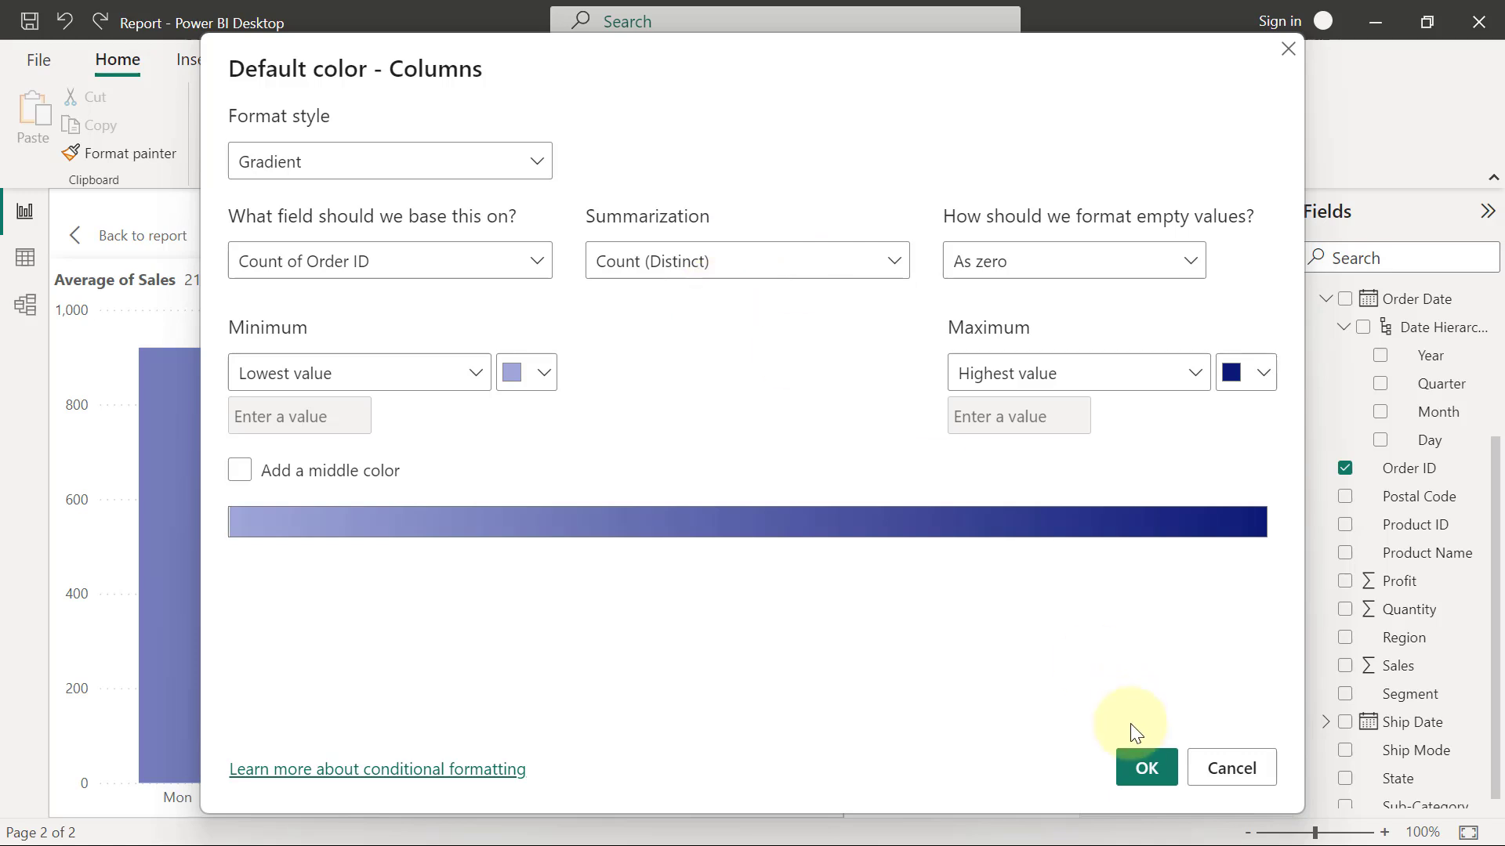
{"action": "left_click", "coordinate": [1144, 768]}
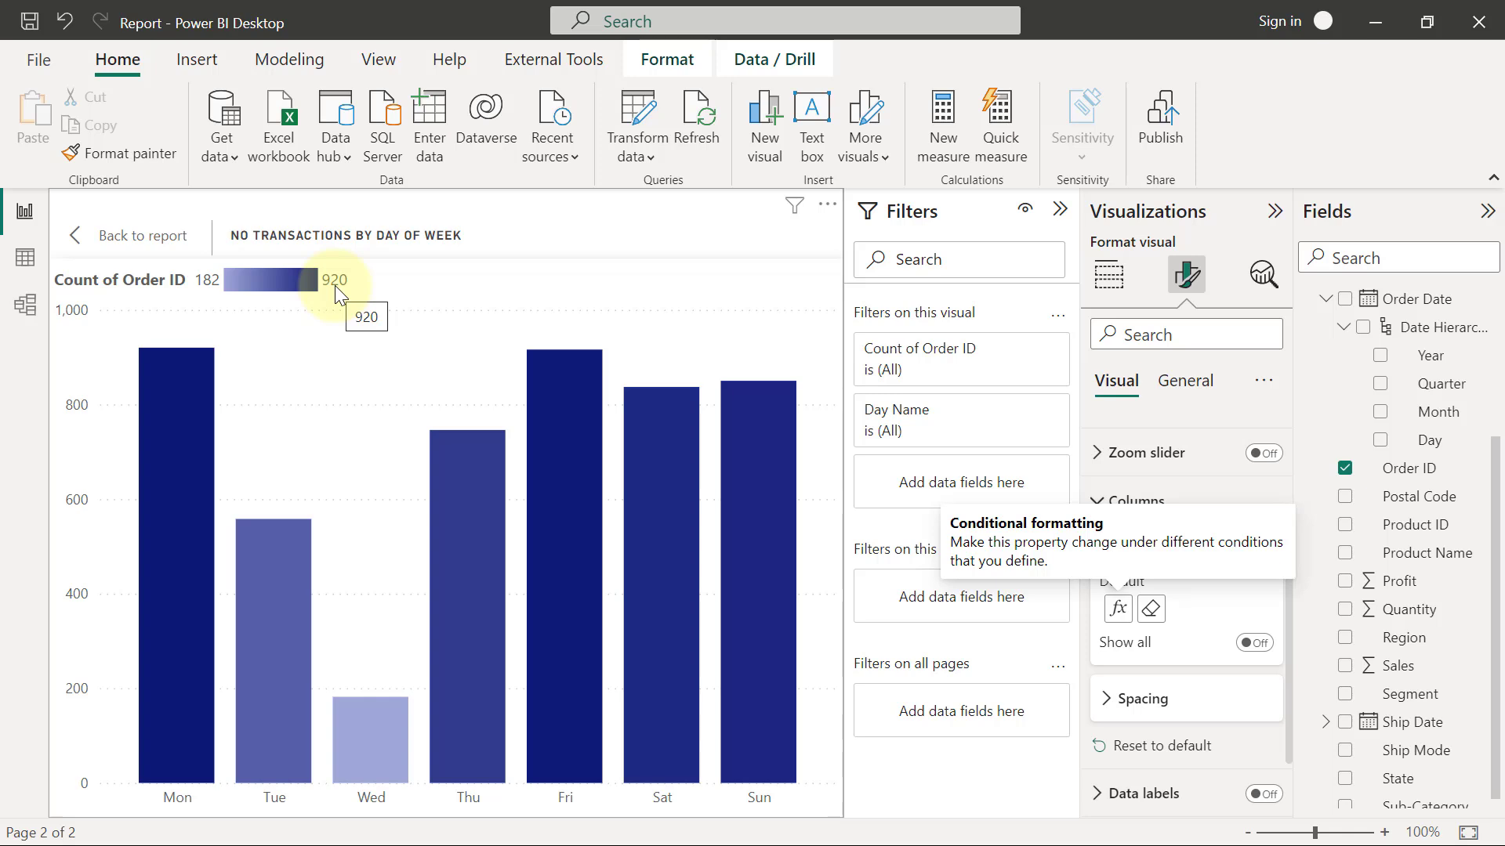
Go back from the focused chart to the full Periodic Report page.
{"action": "left_click", "coordinate": [140, 256]}
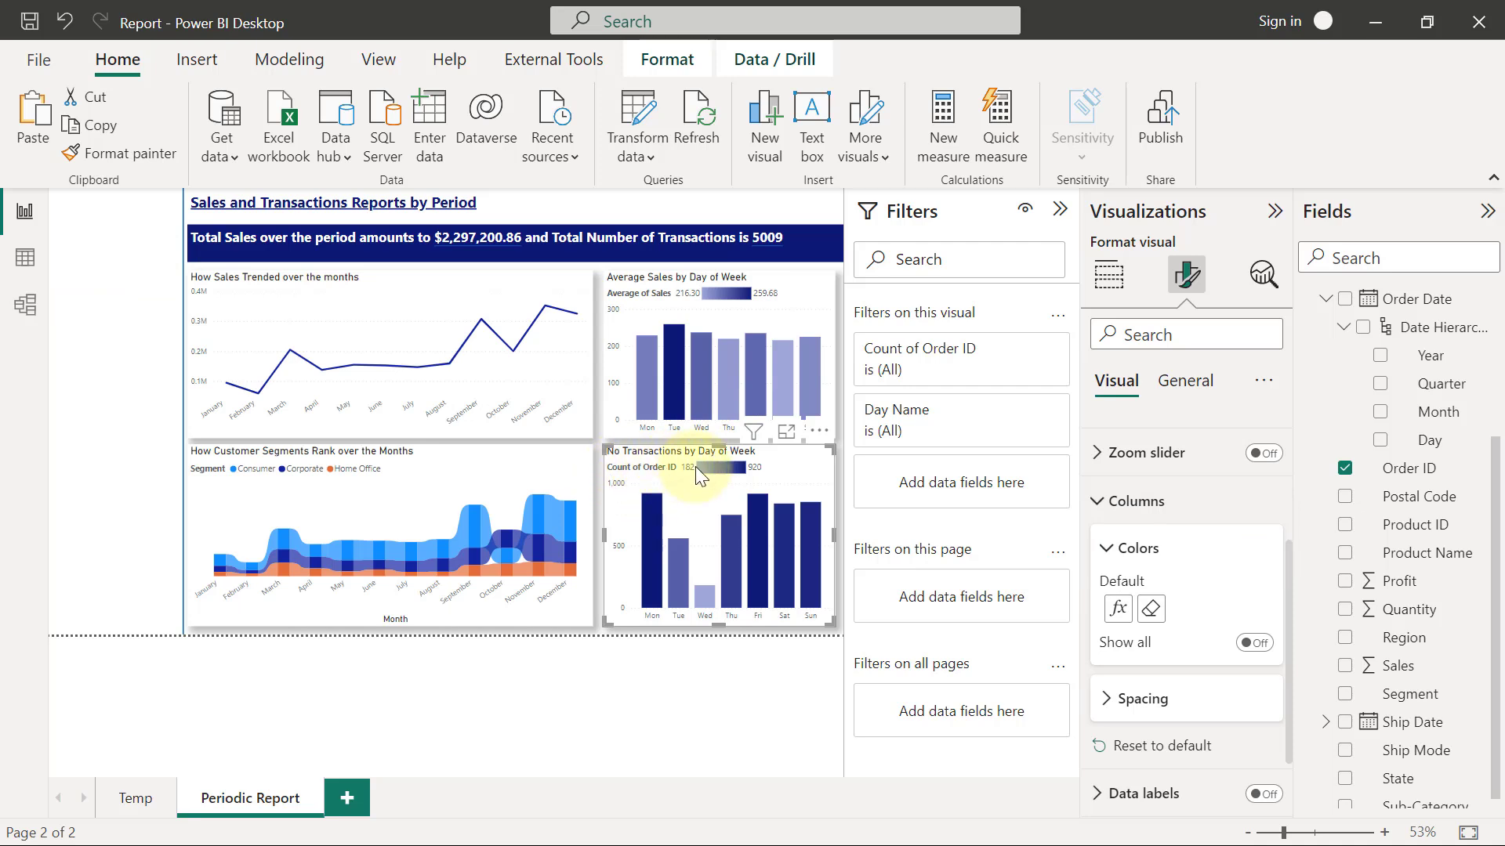
Set the No Transactions chart's legend title to 'Range'.
{"action": "left_click", "coordinate": [1109, 501]}
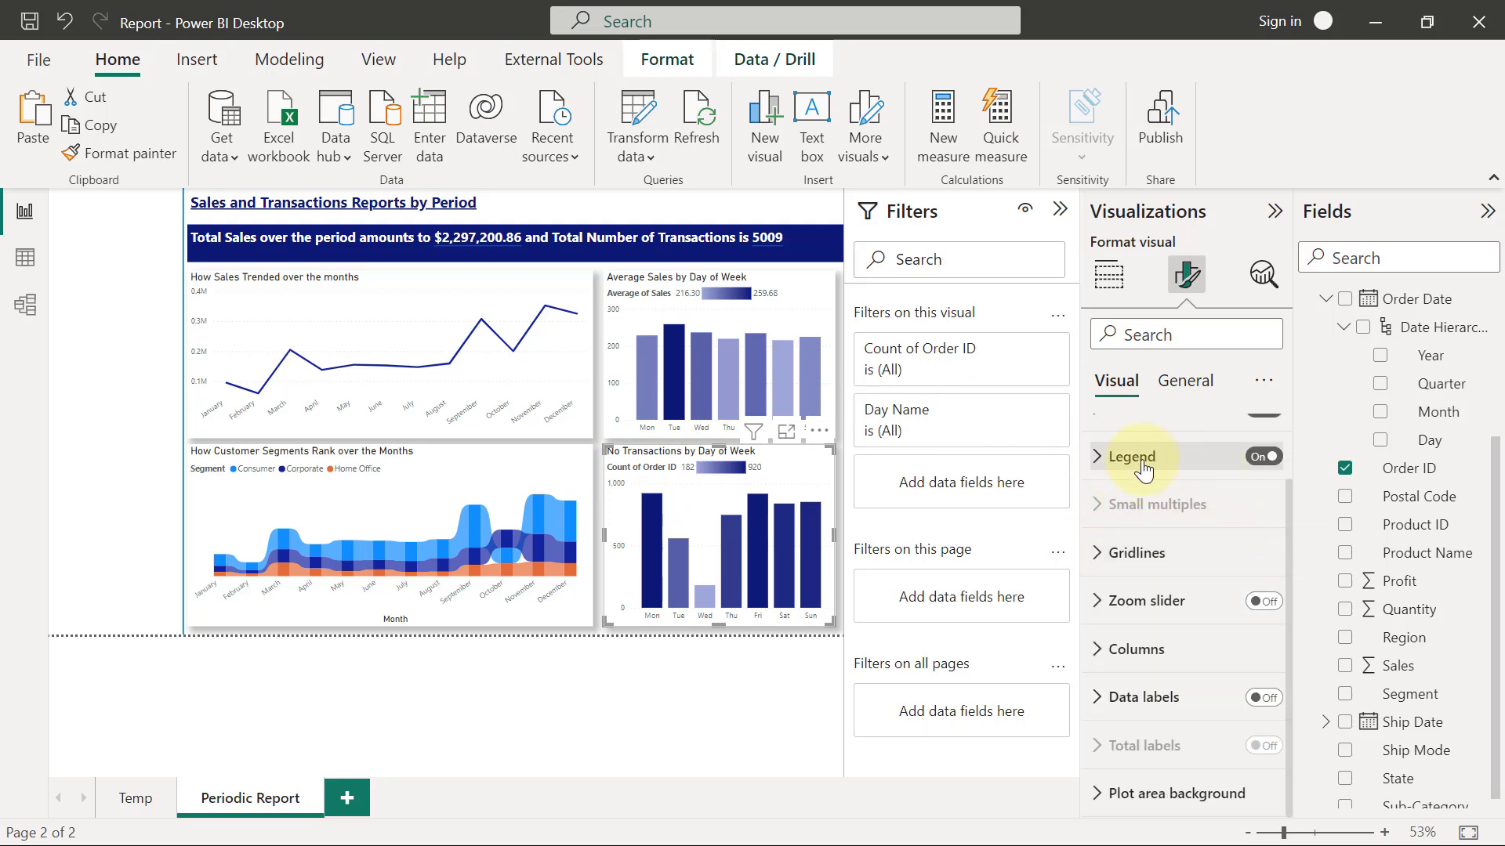
{"action": "left_click", "coordinate": [1097, 460]}
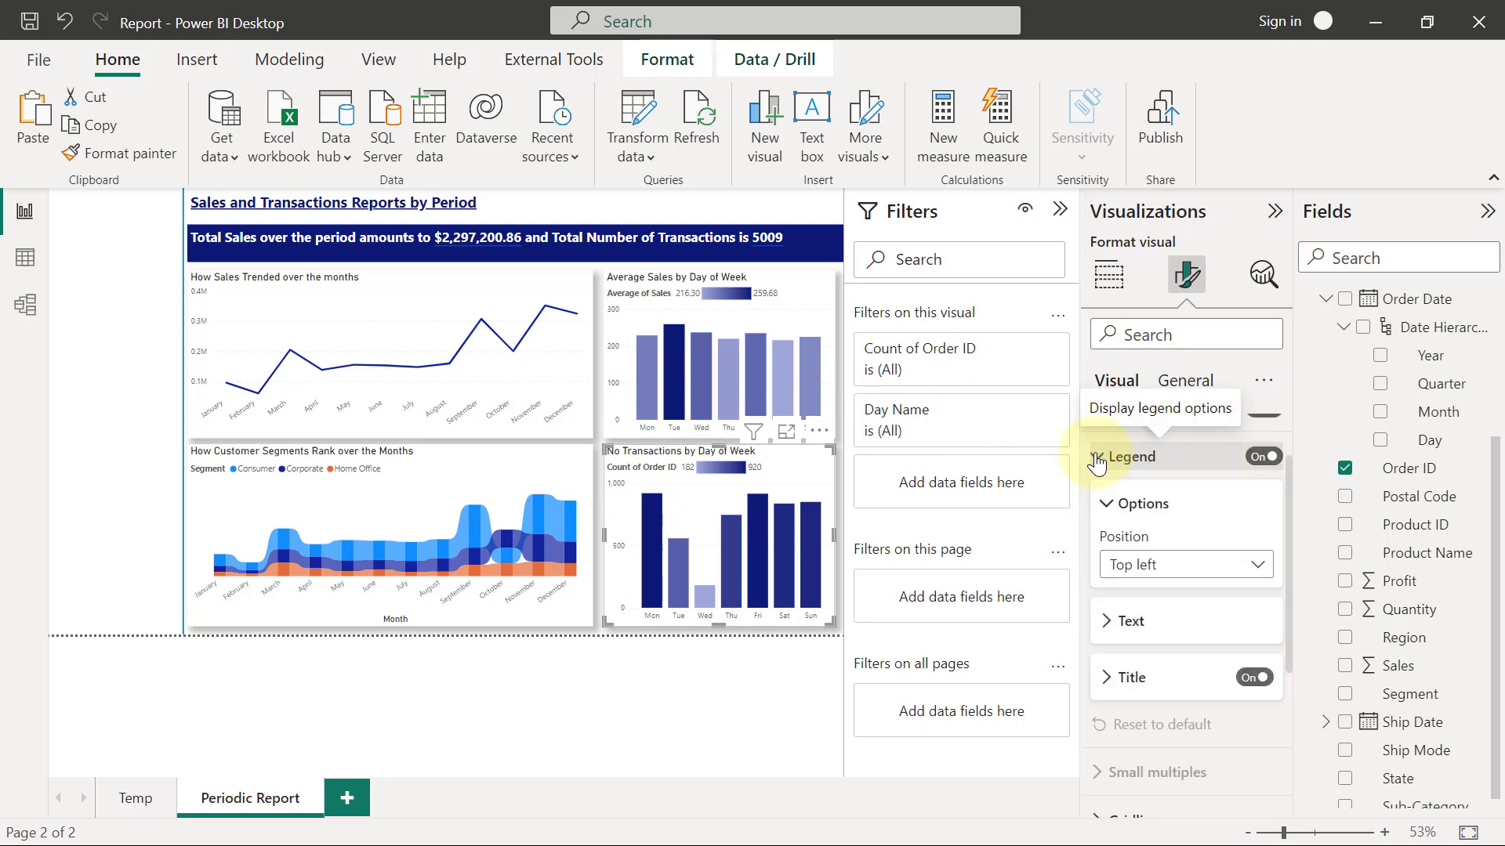
{"action": "scroll", "coordinate": [1097, 464], "scroll_direction": "up", "scroll_amount": 1}
{"action": "left_click", "coordinate": [1117, 754]}
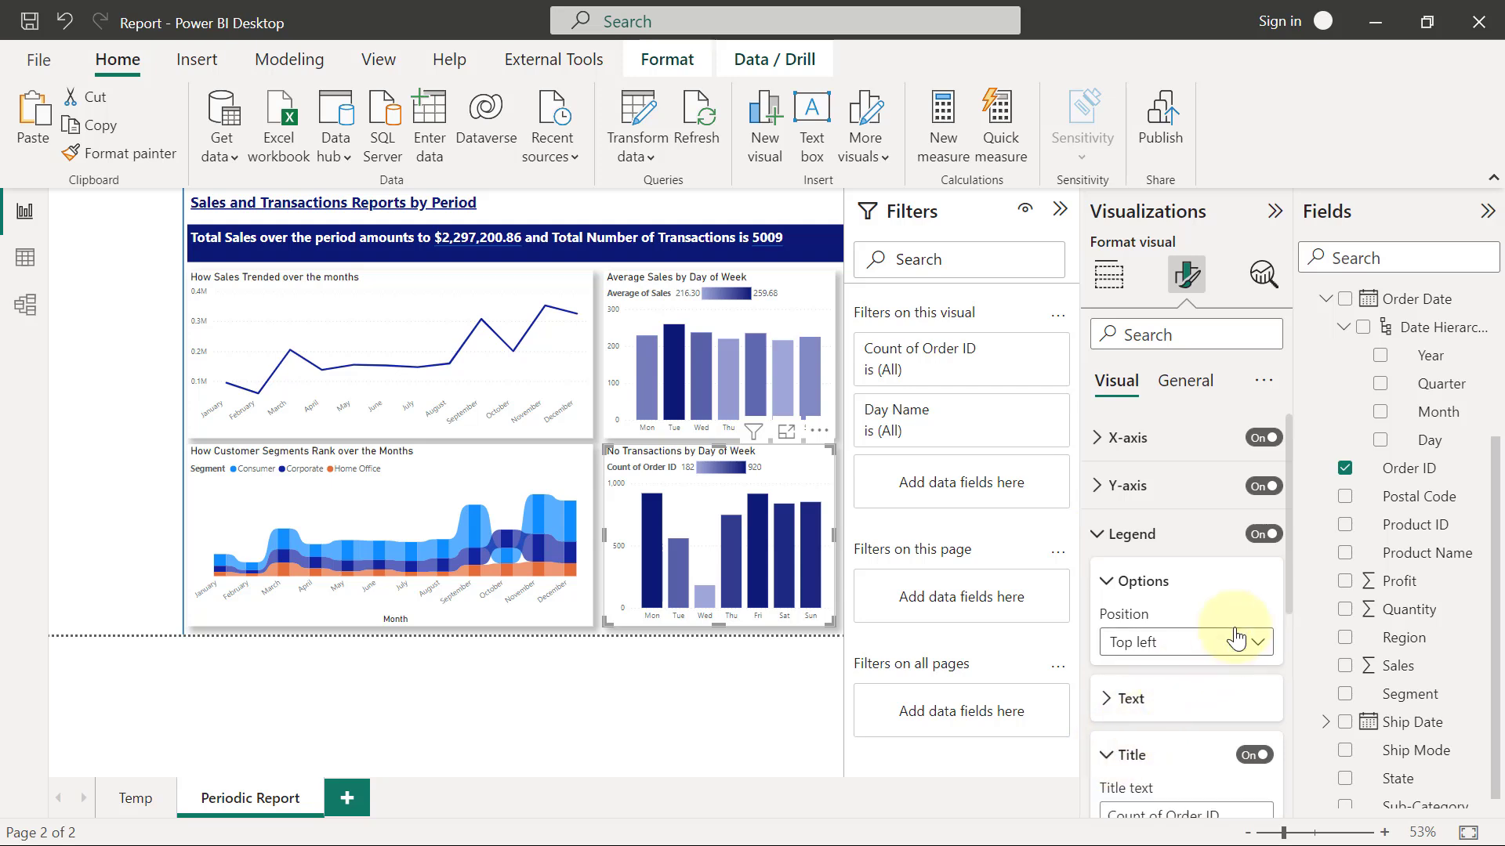
{"action": "scroll", "coordinate": [1286, 535], "scroll_direction": "down", "scroll_amount": 1}
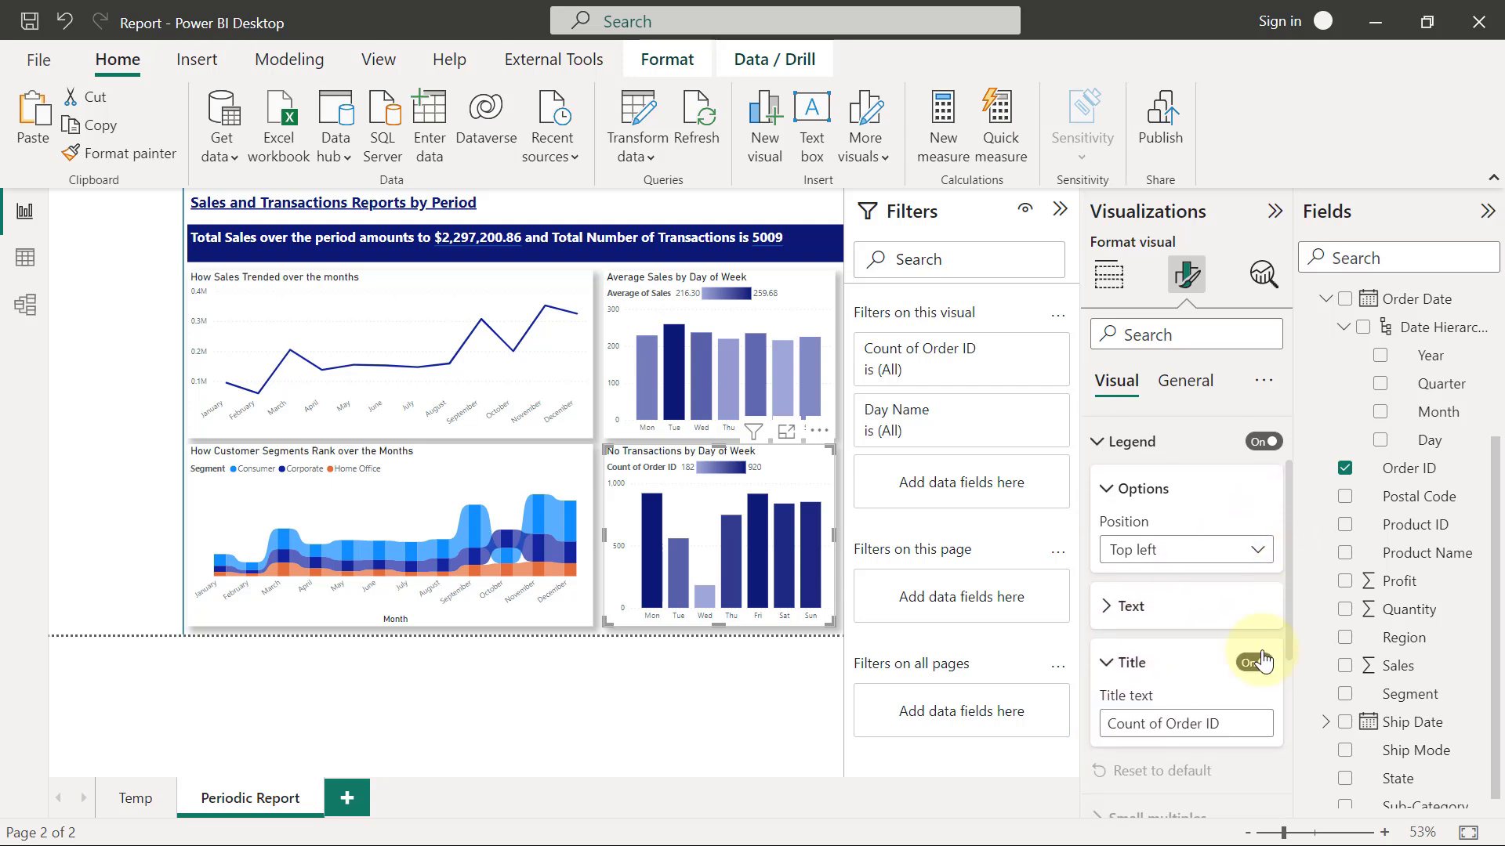
{"action": "left_click_drag", "start_coordinate": [1249, 715], "coordinate": [1099, 718]}
{"action": "key", "text": "ctrl+a"}
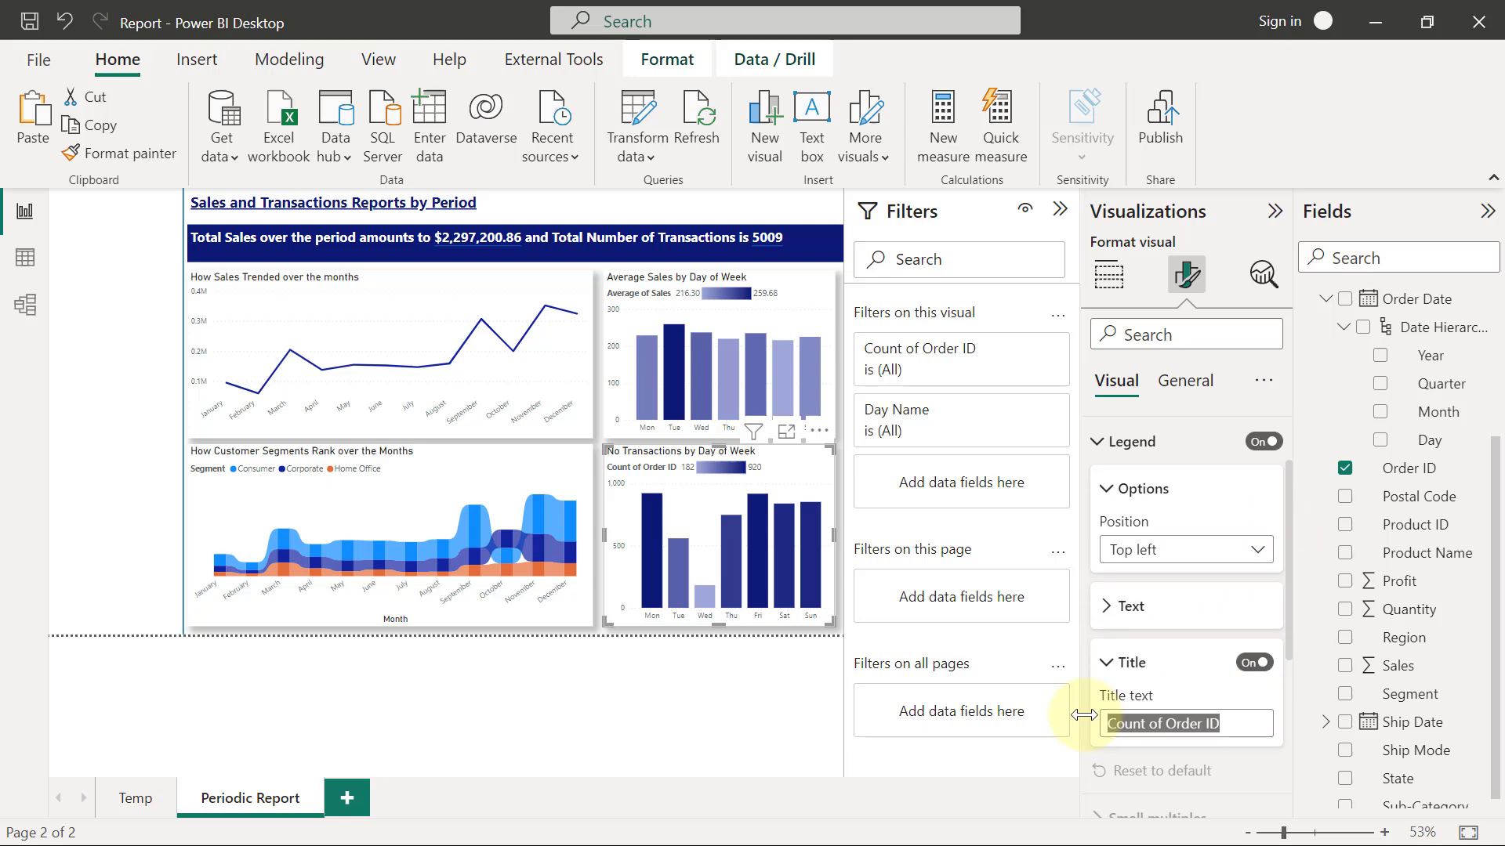
{"action": "type", "text": "Range"}
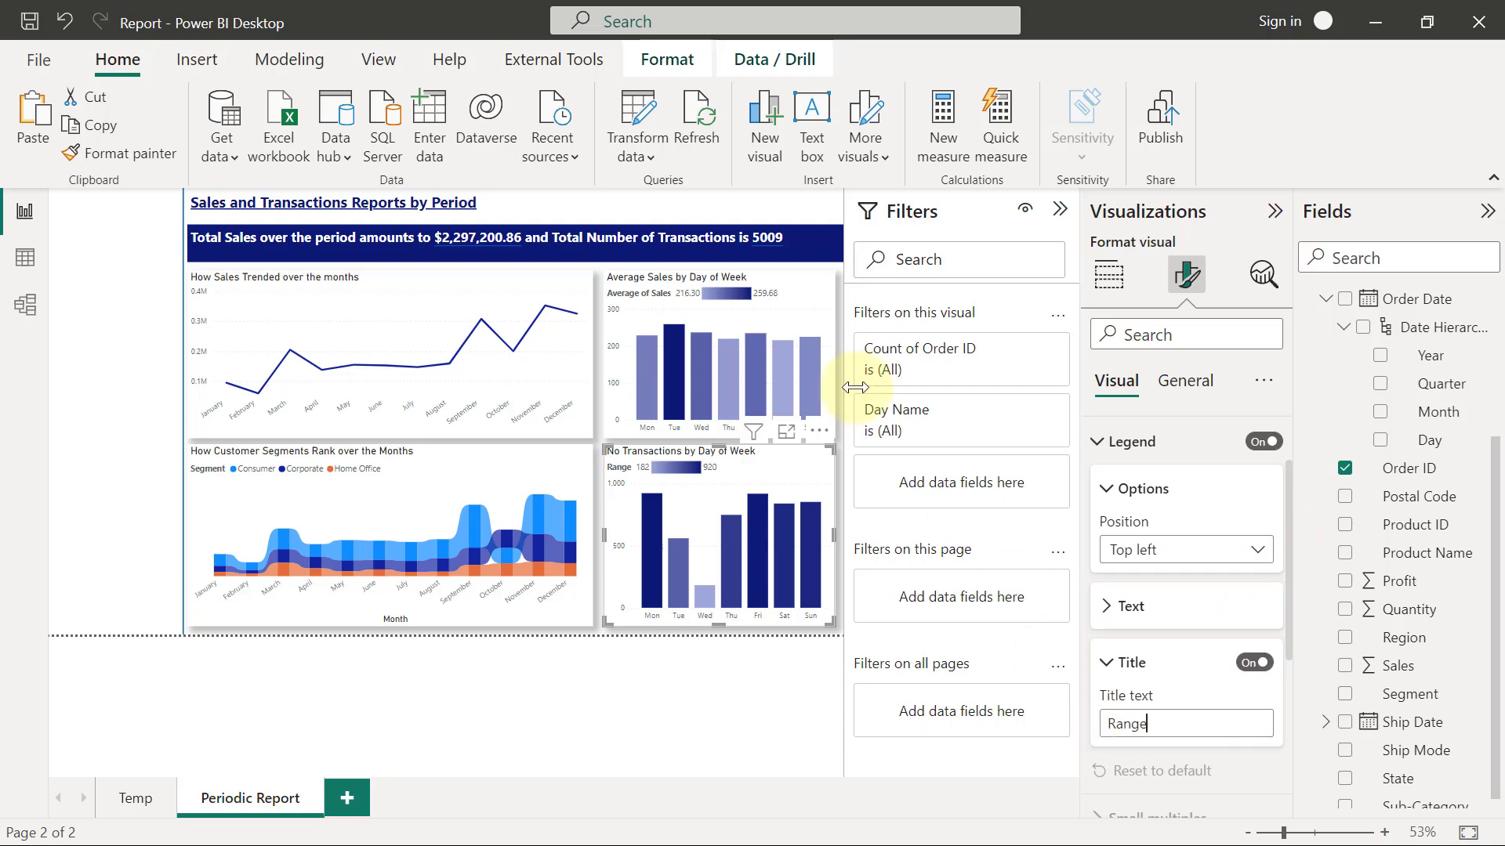
Set the Average Sales by Day of Week chart's legend title to 'Range'.
{"action": "left_click", "coordinate": [803, 297]}
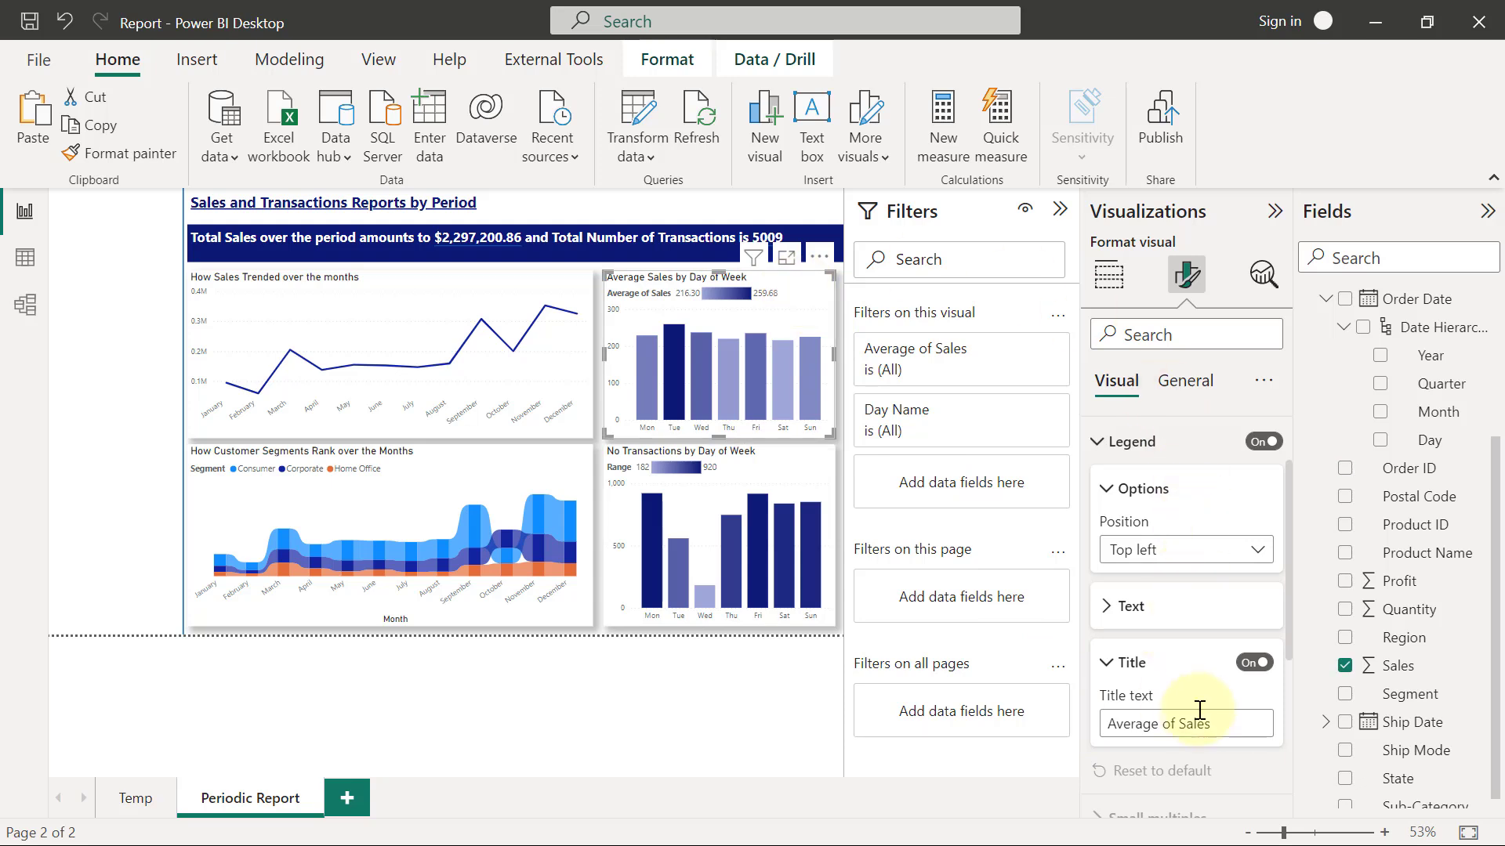
{"action": "left_click_drag", "start_coordinate": [1221, 715], "coordinate": [1079, 716]}
{"action": "type", "text": "Range"}
{"action": "left_click", "coordinate": [595, 558]}
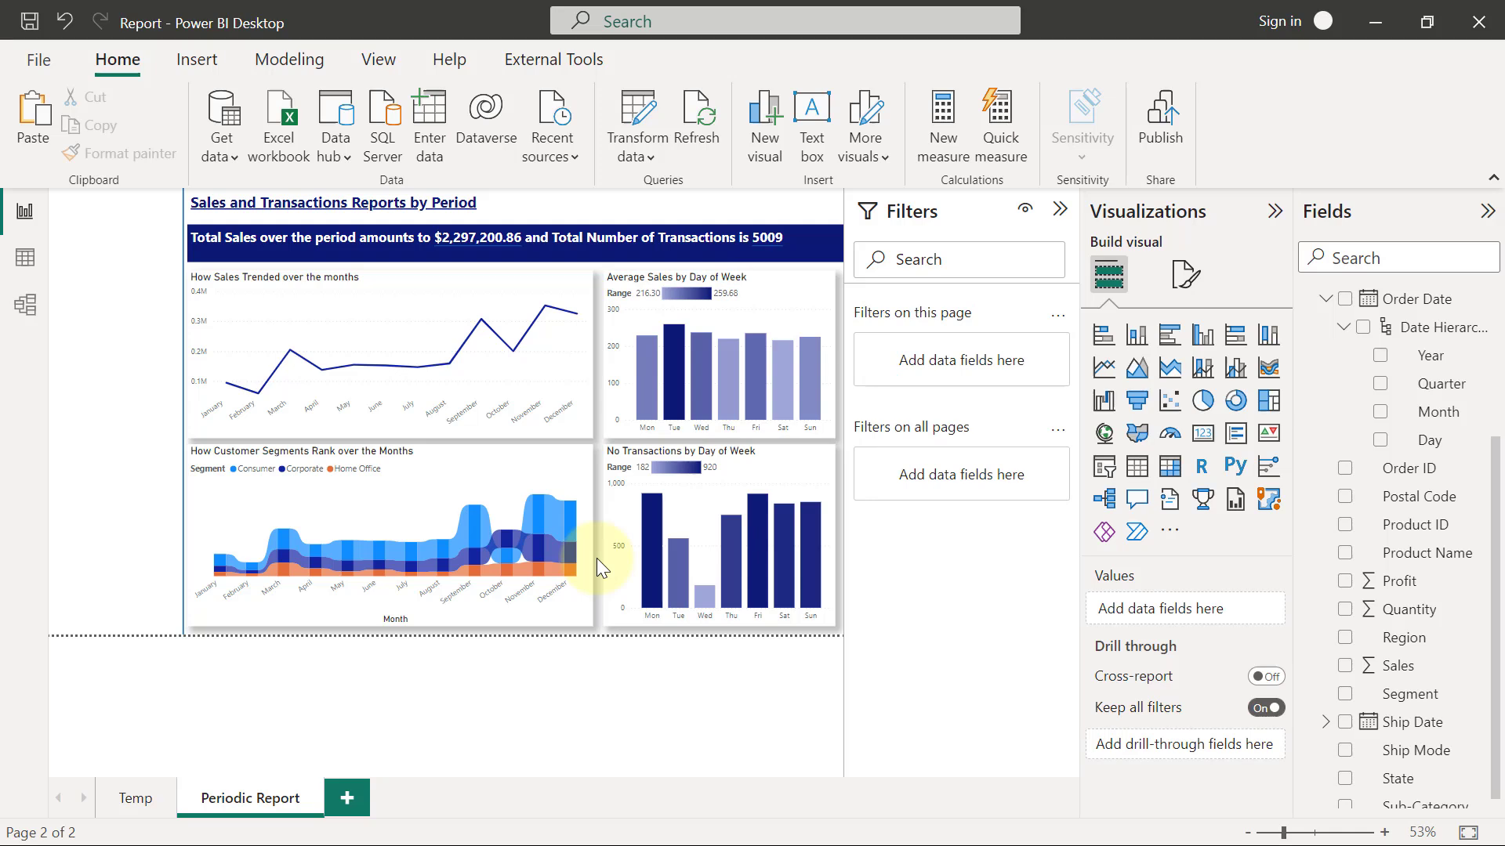